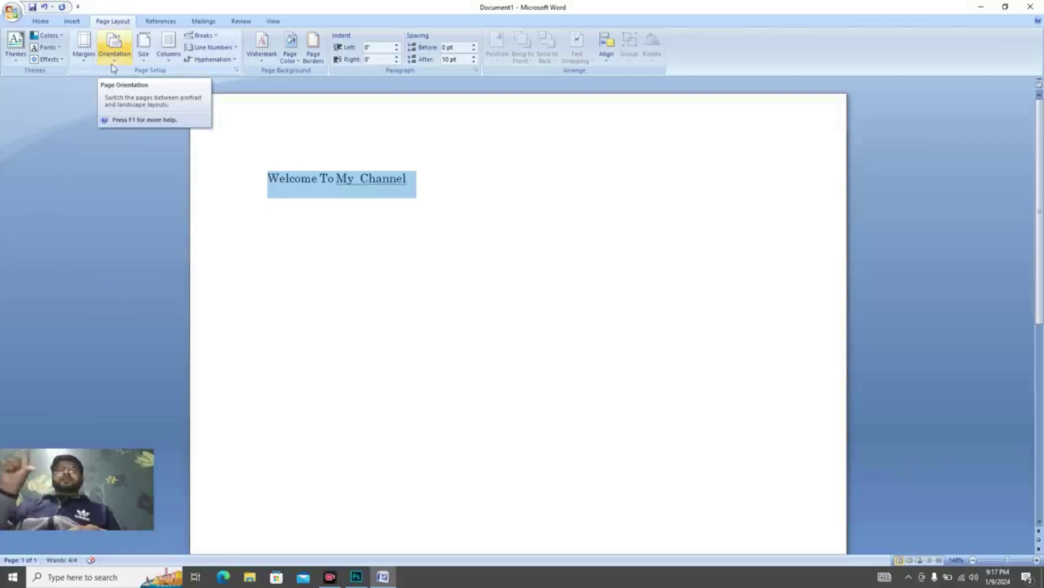
Set the page orientation to Landscape and zoom out to view the whole page
{"action": "left_click", "coordinate": [113, 69]}
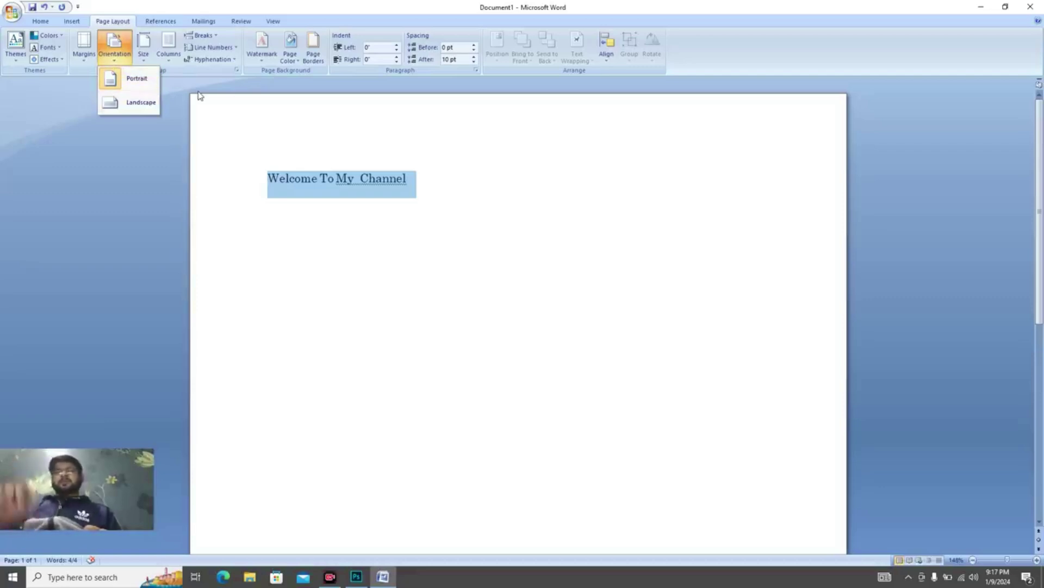
{"action": "left_click", "coordinate": [140, 102]}
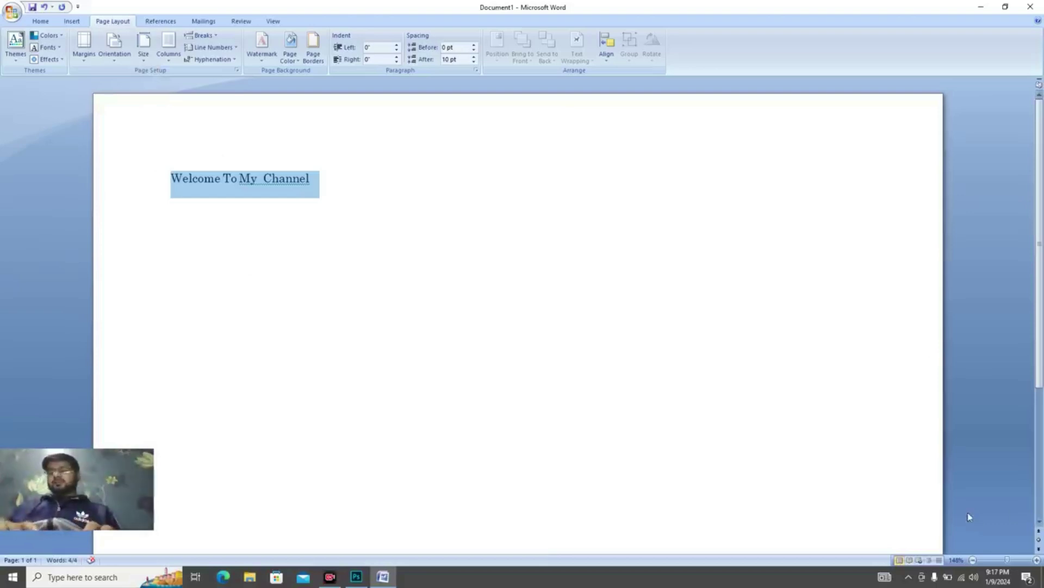
{"action": "left_click", "coordinate": [974, 561]}
{"action": "left_click", "coordinate": [973, 560]}
{"action": "left_click", "coordinate": [973, 561]}
{"action": "left_click", "coordinate": [973, 561]}
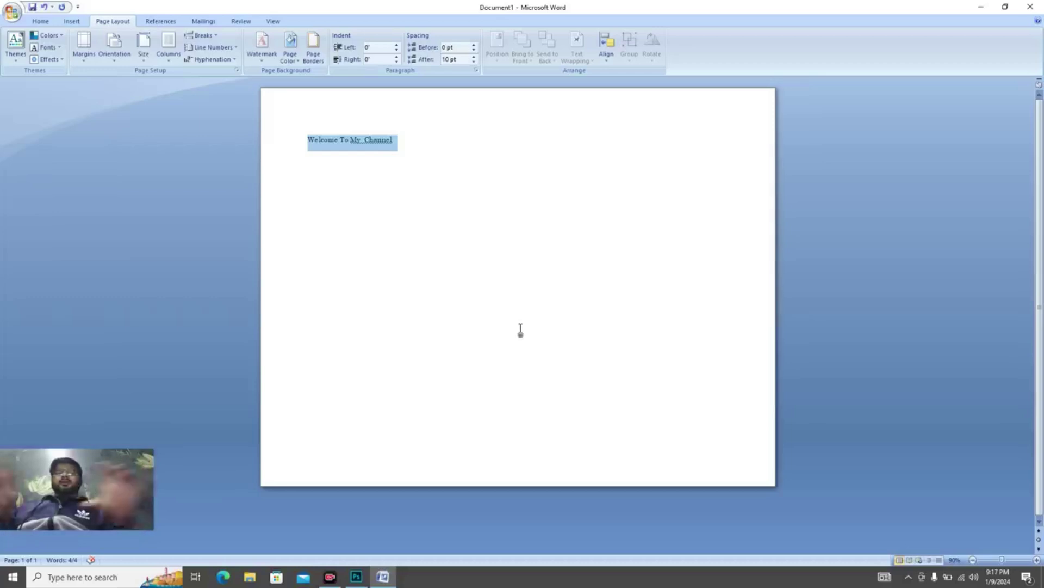
Return the page to Portrait orientation and magnify the view to about 140%
{"action": "left_click", "coordinate": [140, 53]}
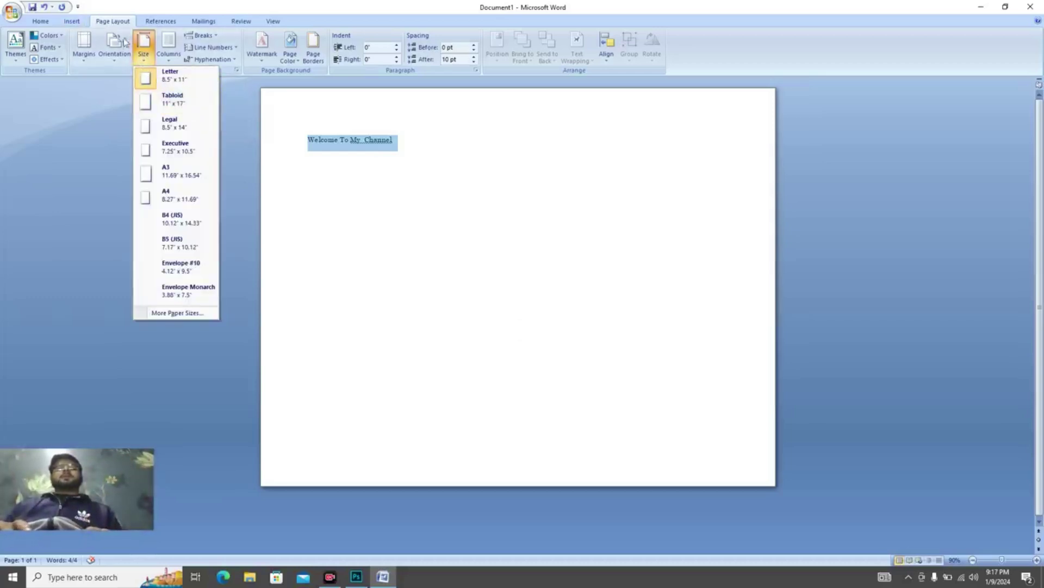
{"action": "left_click", "coordinate": [114, 55]}
{"action": "left_click", "coordinate": [130, 75]}
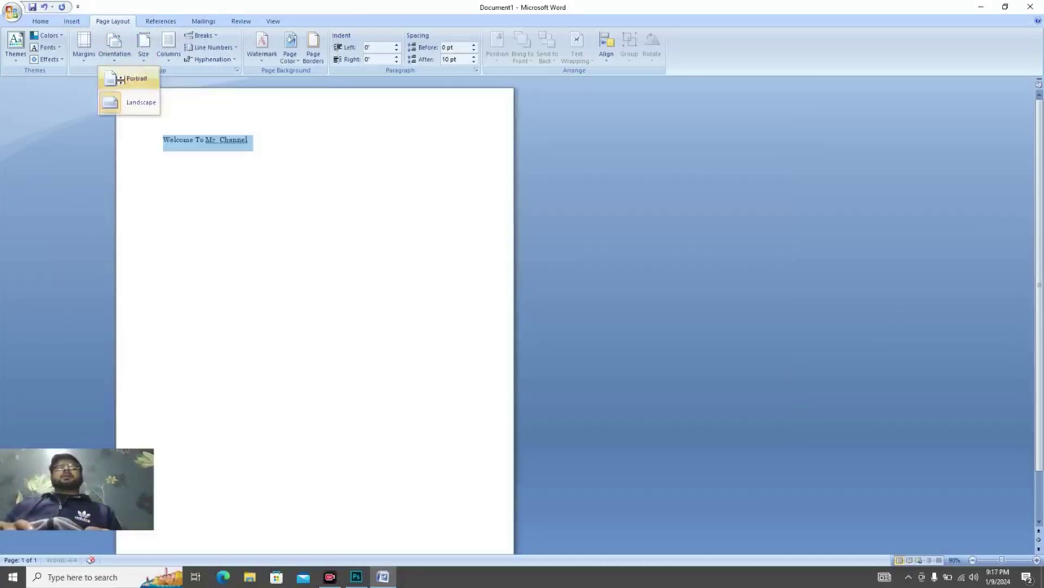
{"action": "left_click", "coordinate": [1006, 562]}
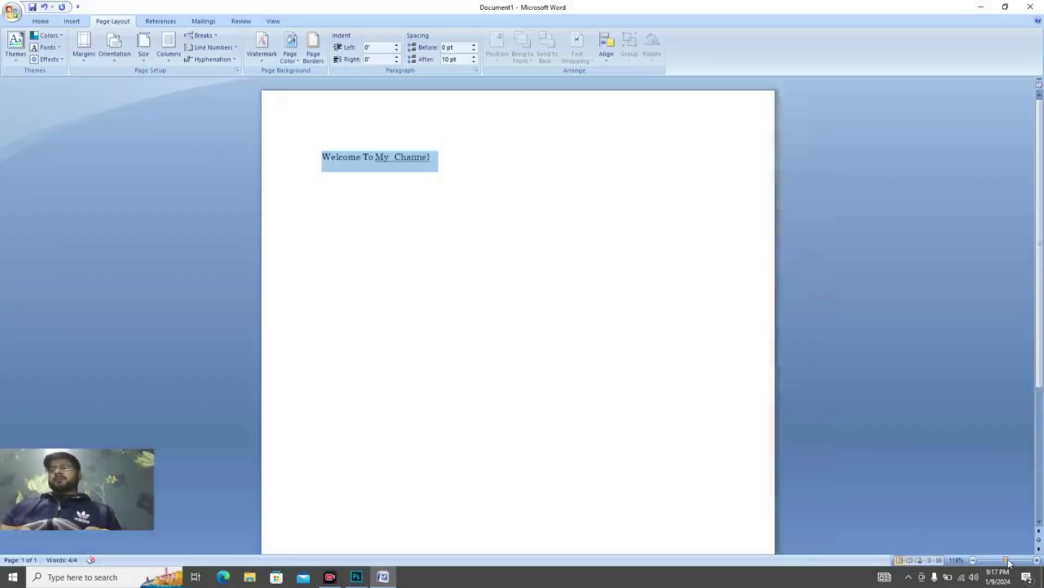
{"action": "left_click_drag", "start_coordinate": [1006, 562], "coordinate": [1010, 563]}
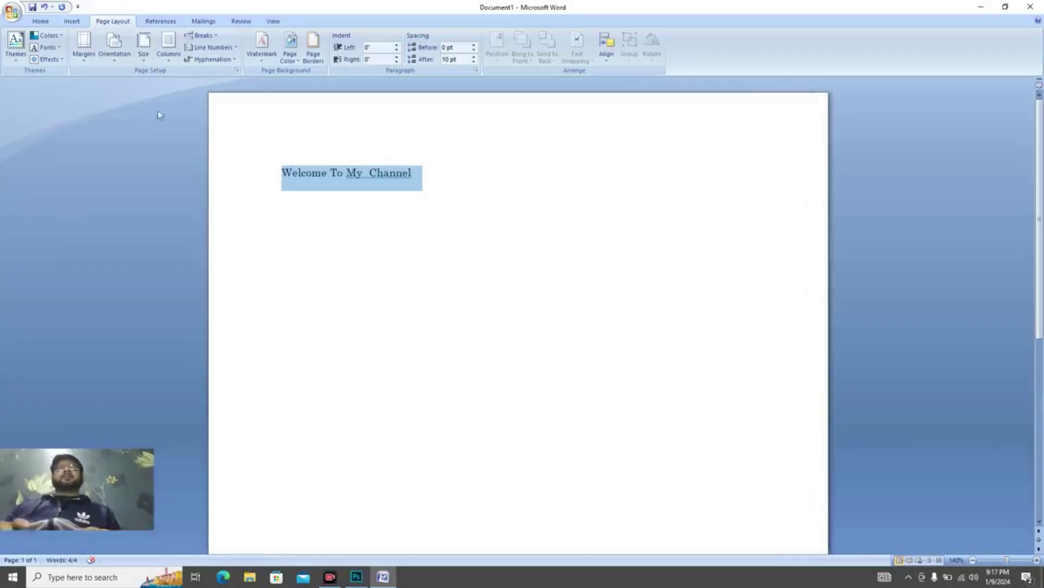
{"action": "left_click", "coordinate": [72, 21]}
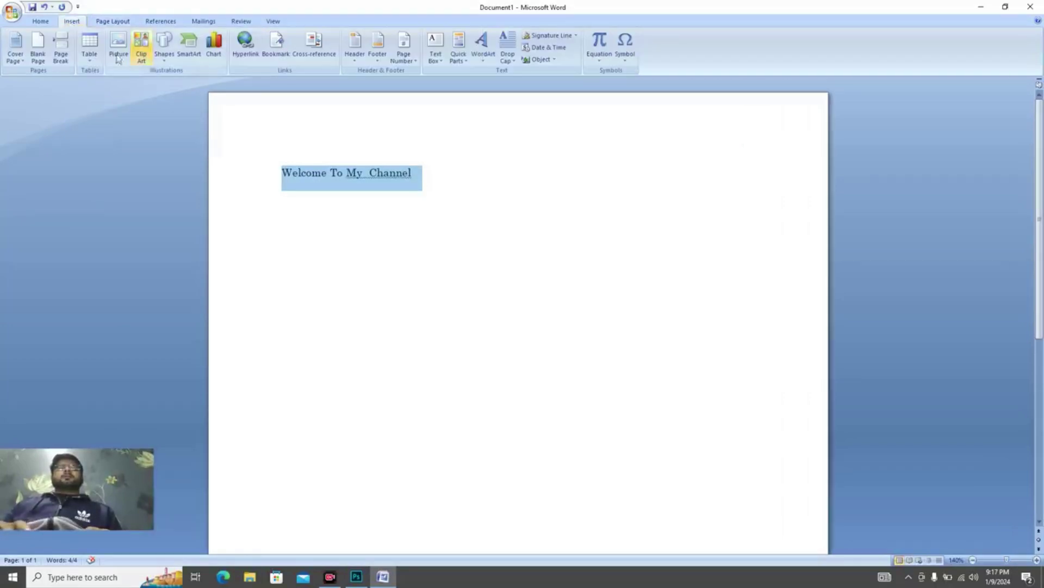
Set the selected Welcome To My Channel text to 48 pt font size
{"action": "left_click", "coordinate": [43, 21]}
{"action": "left_click", "coordinate": [181, 39]}
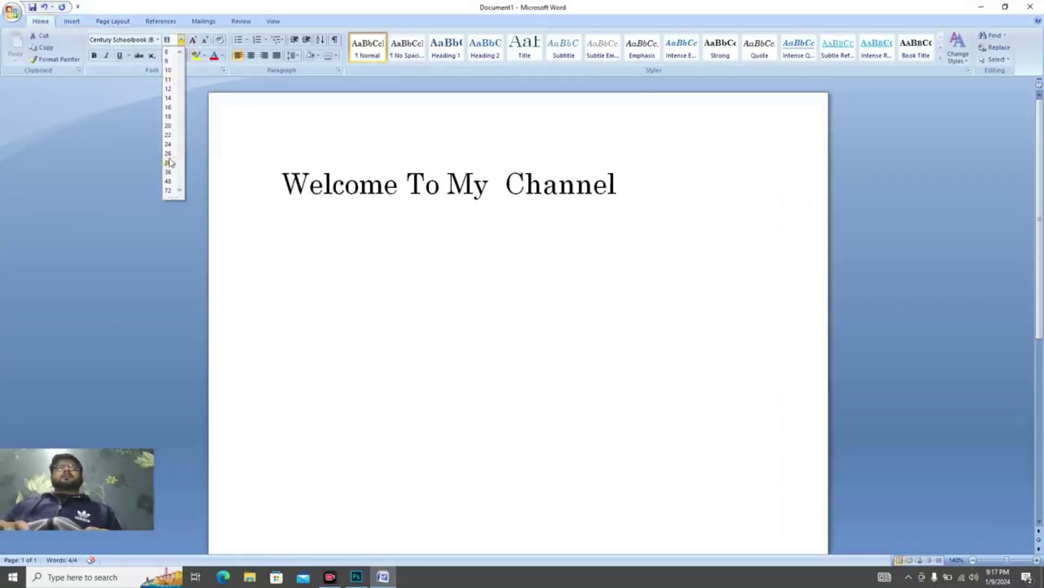
{"action": "left_click", "coordinate": [169, 182]}
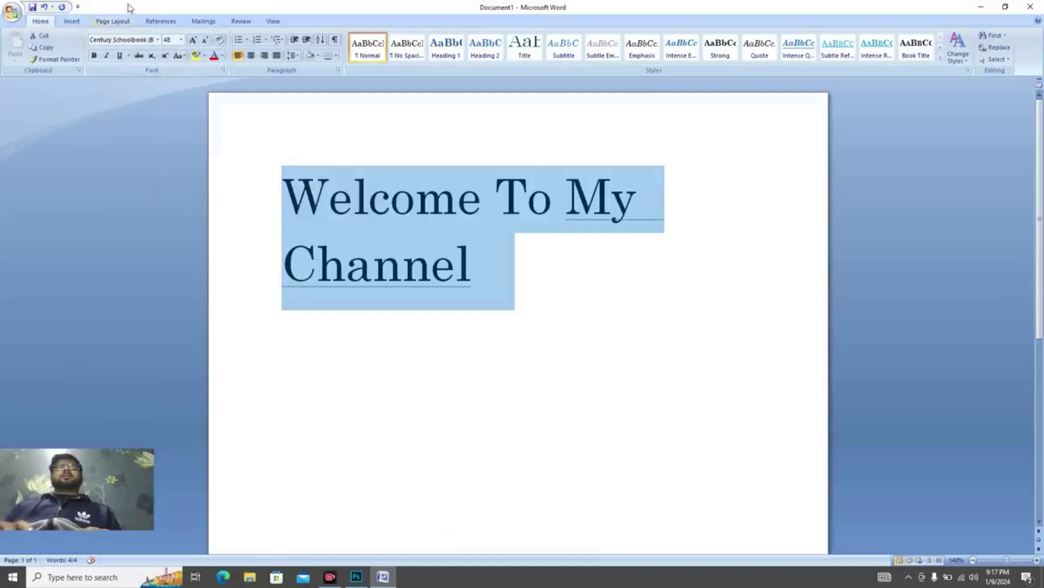
Bring up the paper size list from the Page Layout ribbon
{"action": "left_click", "coordinate": [114, 22]}
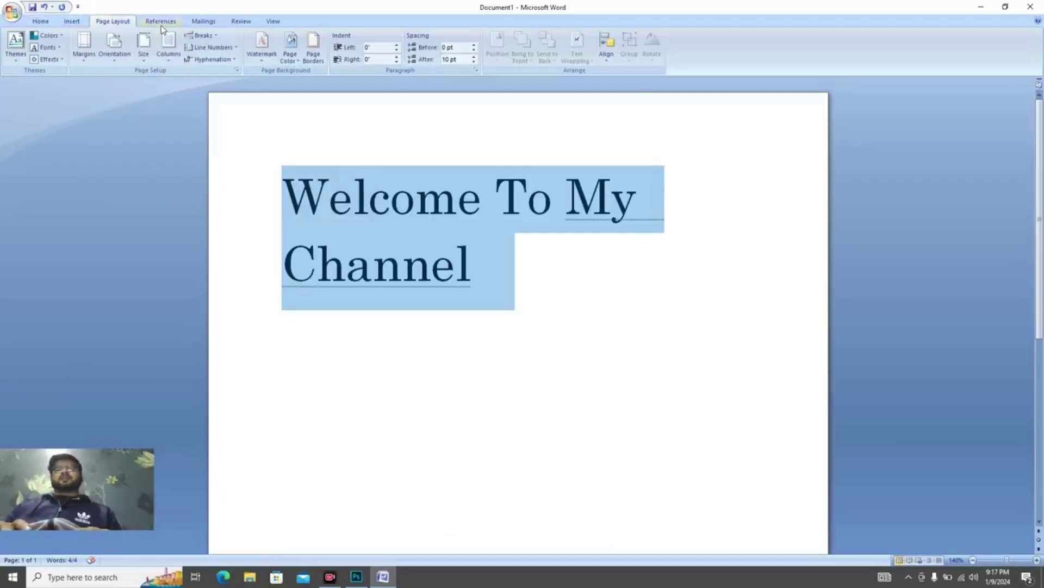
{"action": "left_click", "coordinate": [73, 21]}
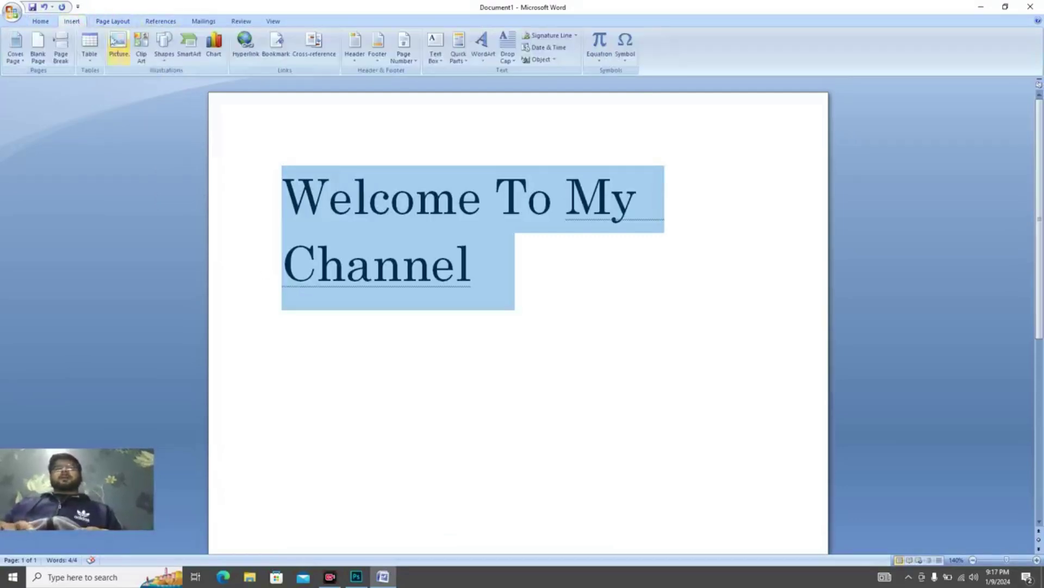
{"action": "left_click", "coordinate": [112, 22]}
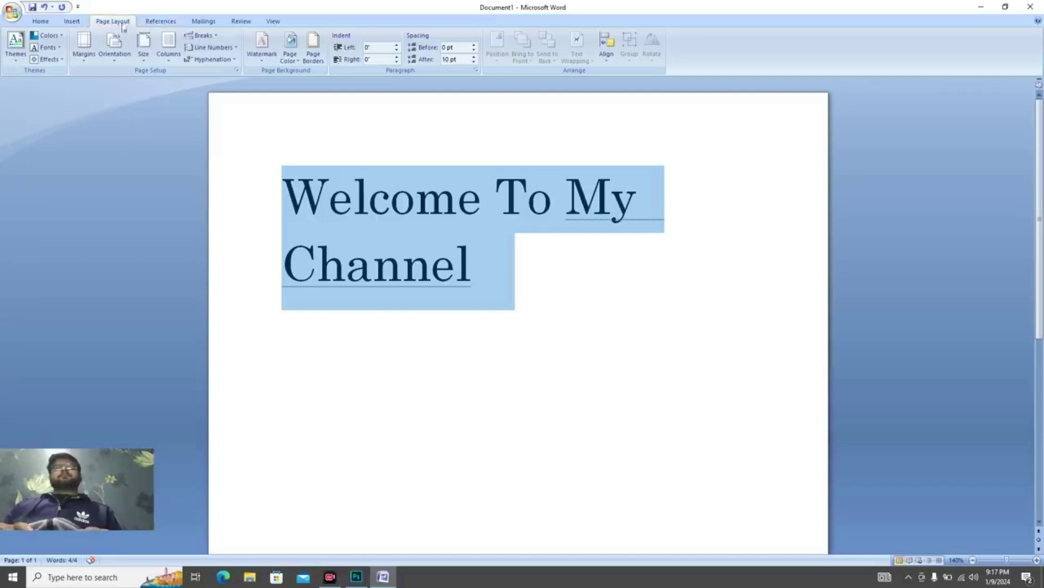
{"action": "left_click", "coordinate": [140, 62]}
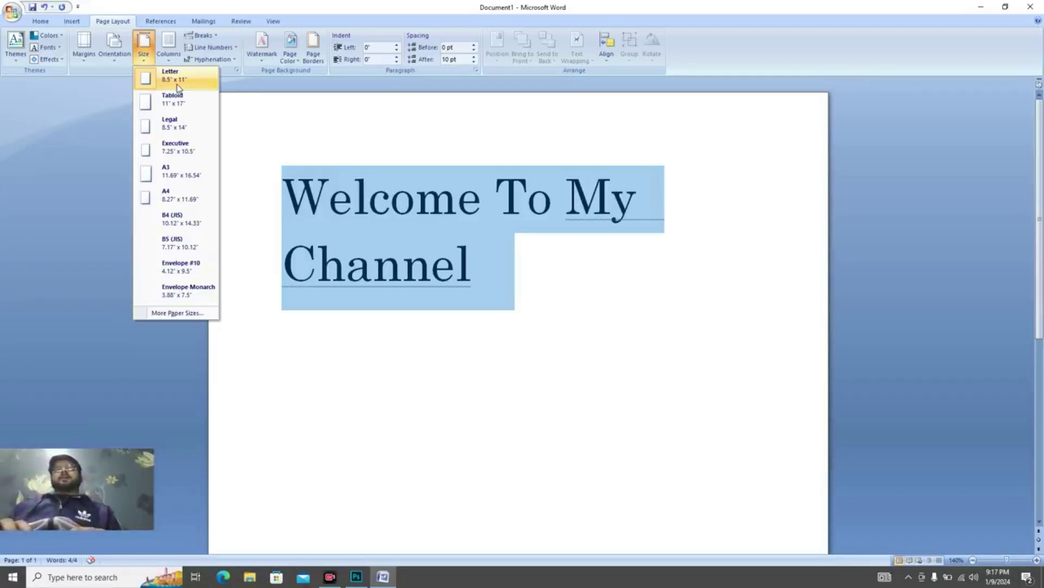
Try Tabloid, Legal, Executive, A3, A4 and B4 (JIS) paper sizes in turn
{"action": "left_click", "coordinate": [179, 102]}
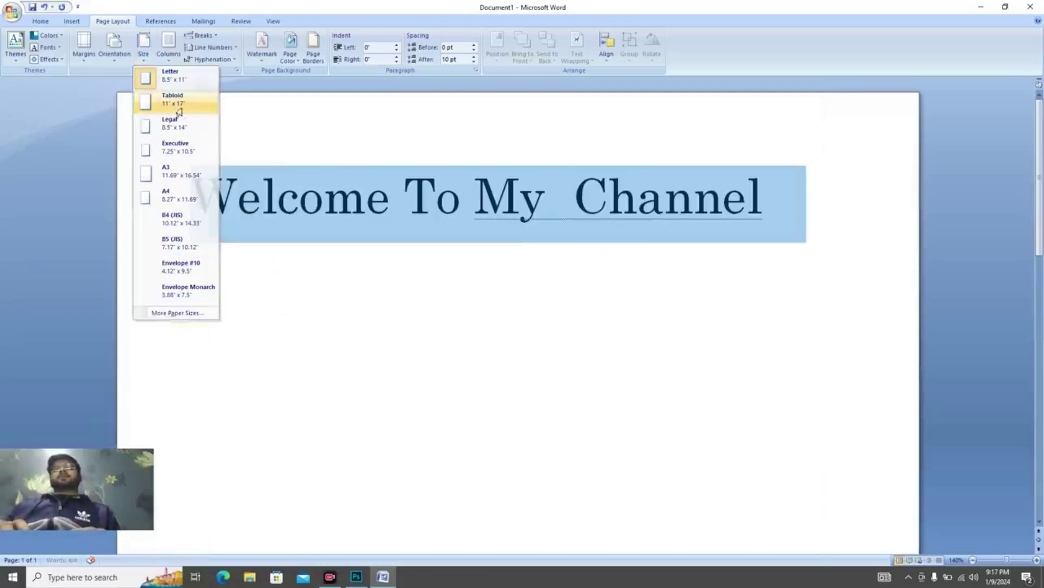
{"action": "left_click", "coordinate": [140, 54]}
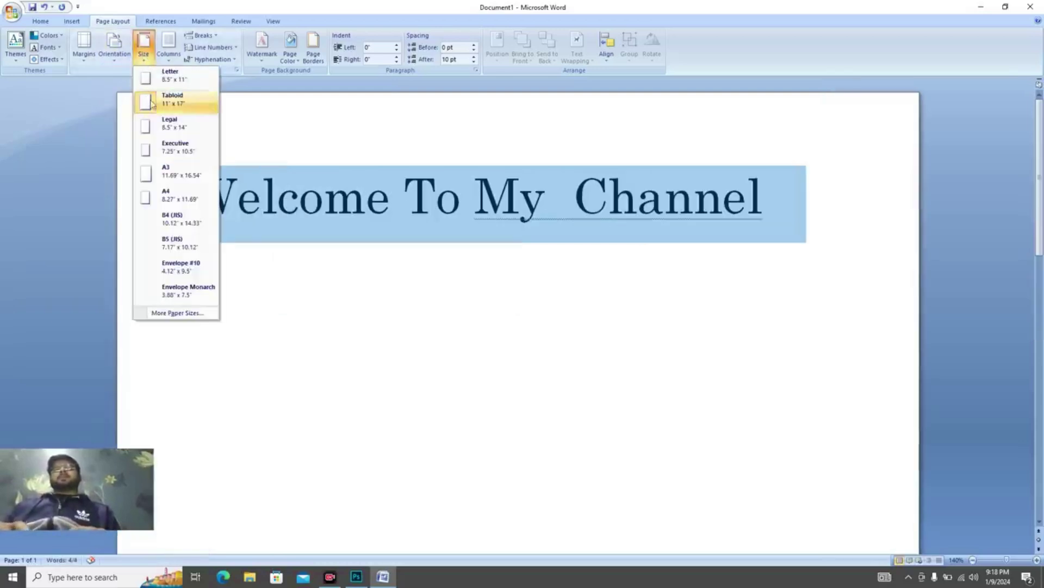
{"action": "left_click", "coordinate": [175, 121]}
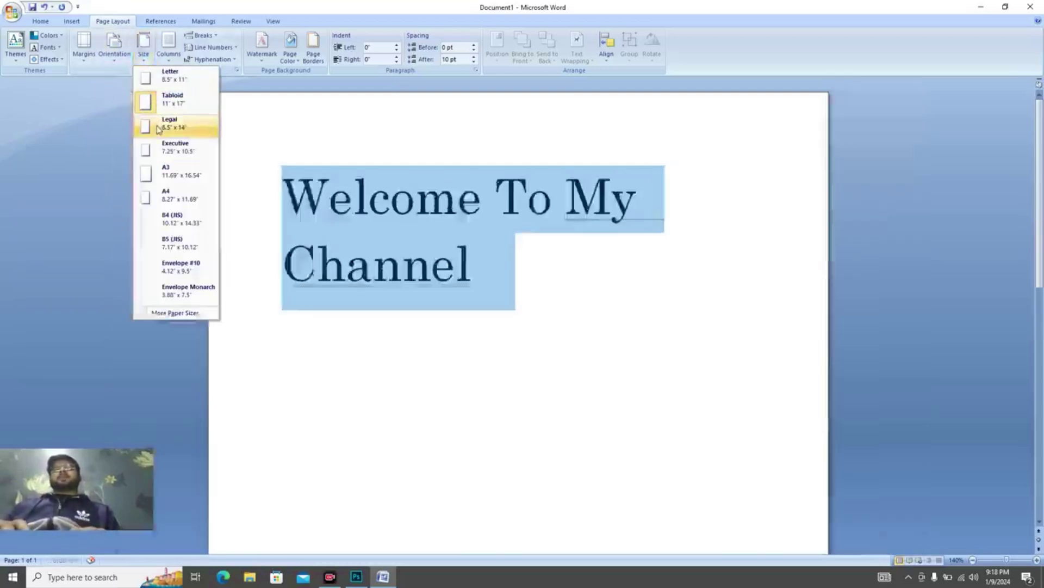
{"action": "left_click", "coordinate": [142, 56]}
{"action": "left_click", "coordinate": [171, 155]}
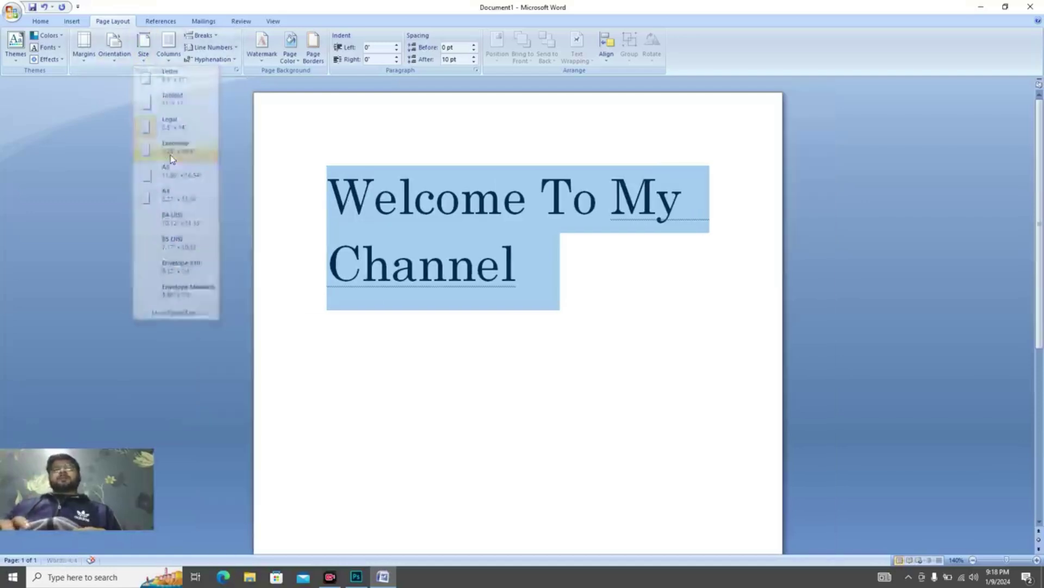
{"action": "left_click", "coordinate": [144, 41]}
{"action": "left_click", "coordinate": [171, 175]}
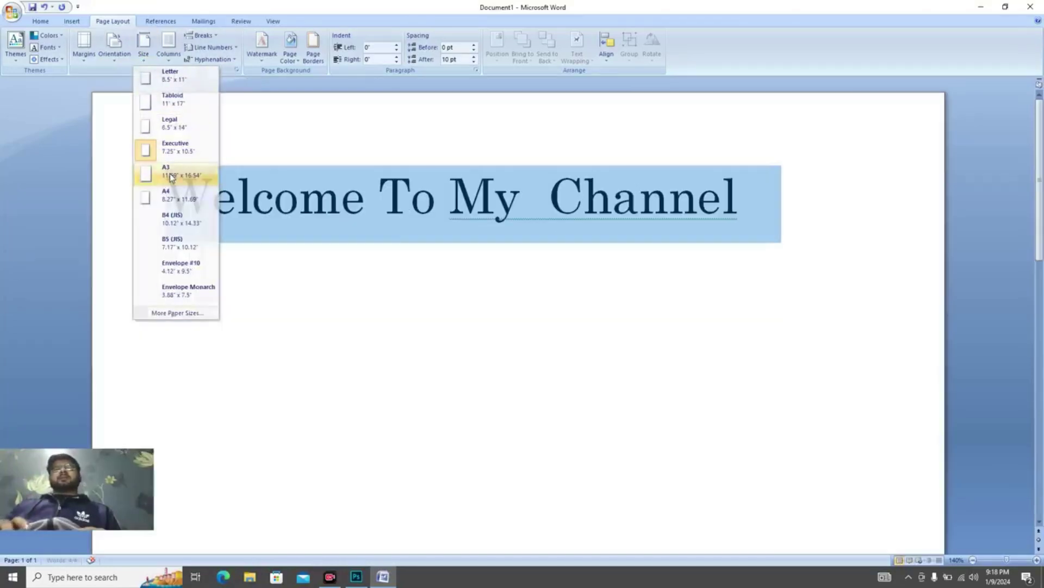
{"action": "left_click", "coordinate": [141, 50]}
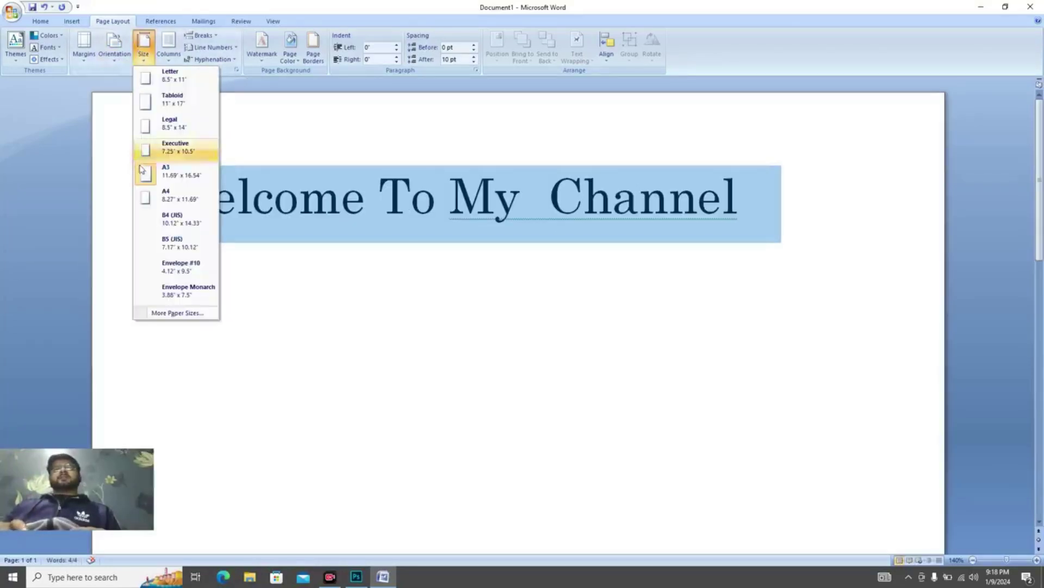
{"action": "left_click", "coordinate": [147, 198]}
{"action": "left_click", "coordinate": [143, 47]}
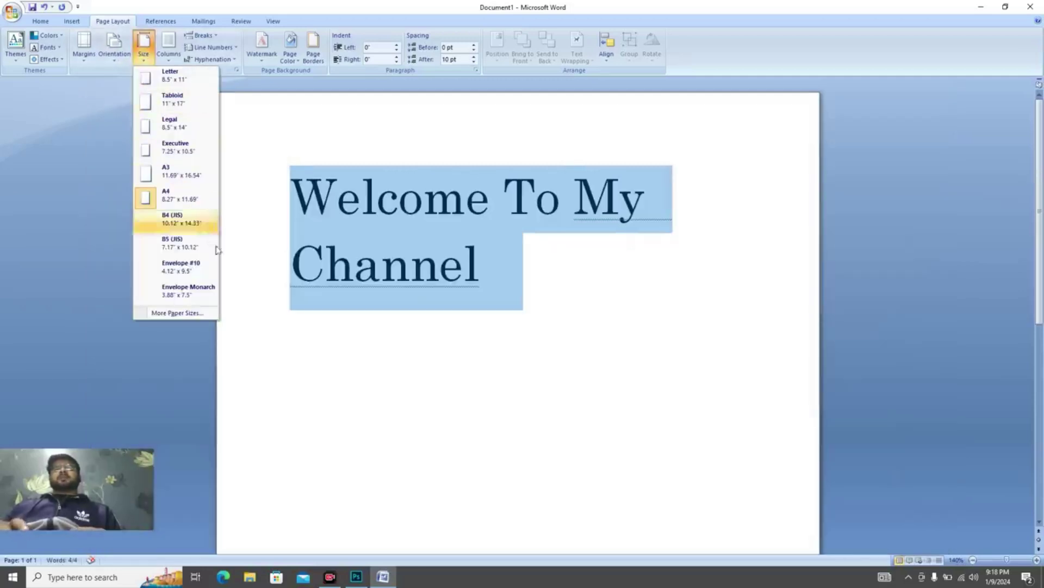
{"action": "left_click", "coordinate": [182, 219]}
Try B5 (JIS), Envelope #10, Envelope Monarch and Letter, then settle on A4 paper size
{"action": "left_click", "coordinate": [148, 57]}
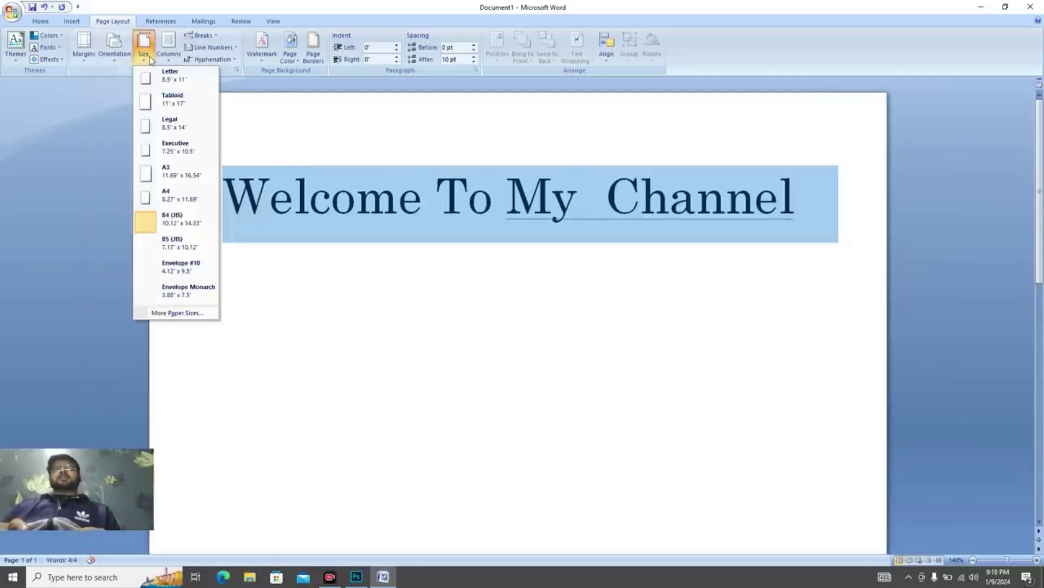
{"action": "left_click", "coordinate": [194, 253]}
{"action": "left_click", "coordinate": [145, 48]}
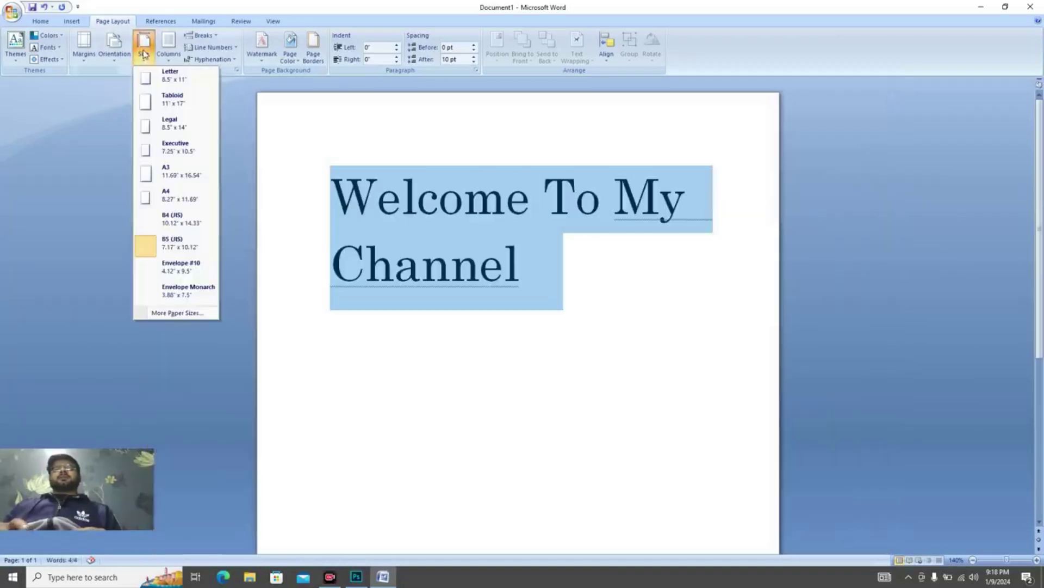
{"action": "left_click", "coordinate": [185, 270]}
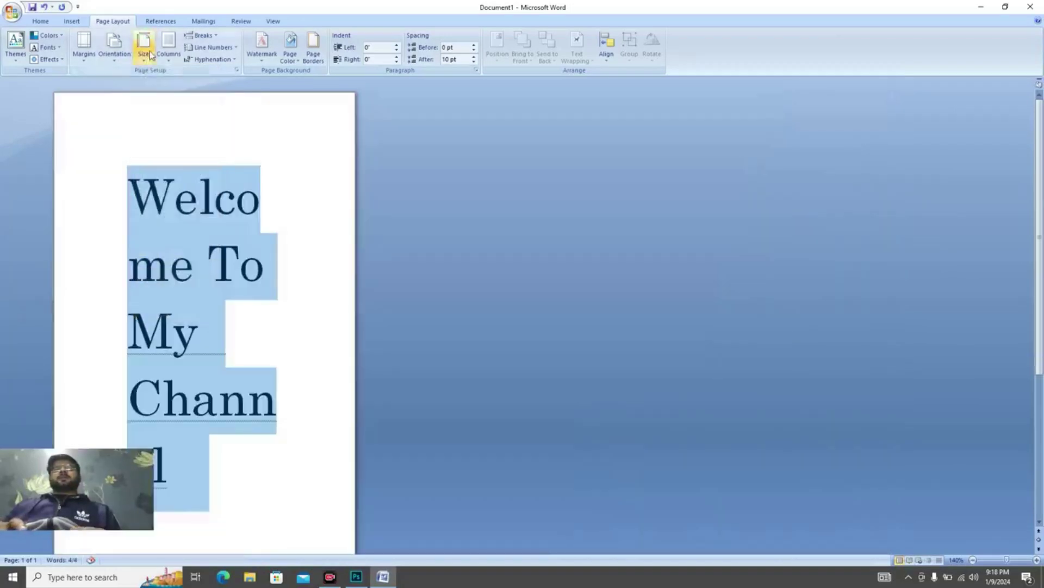
{"action": "left_click", "coordinate": [143, 47]}
{"action": "left_click", "coordinate": [202, 293]}
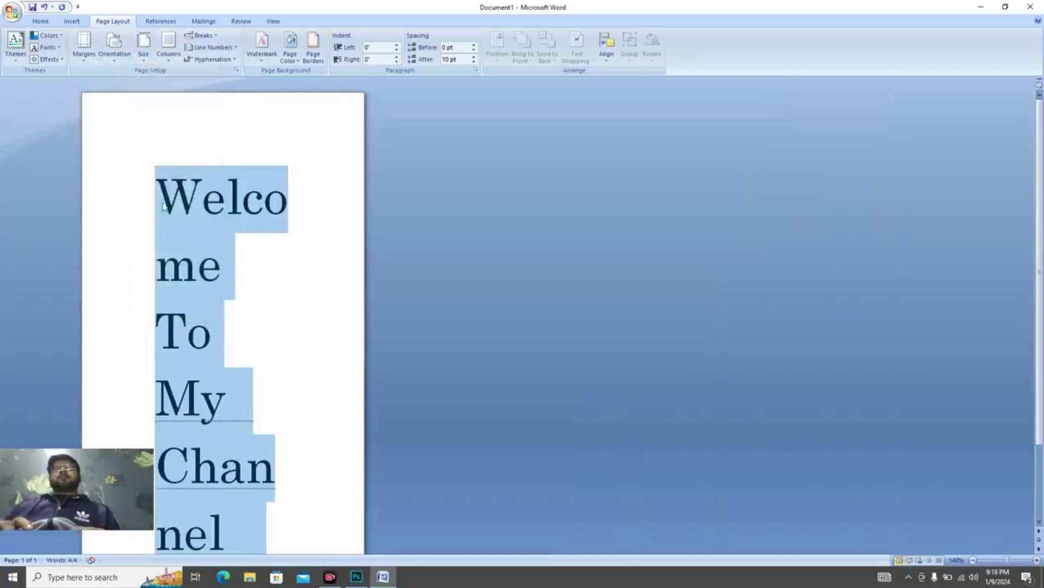
{"action": "left_click", "coordinate": [145, 47]}
{"action": "left_click", "coordinate": [172, 75]}
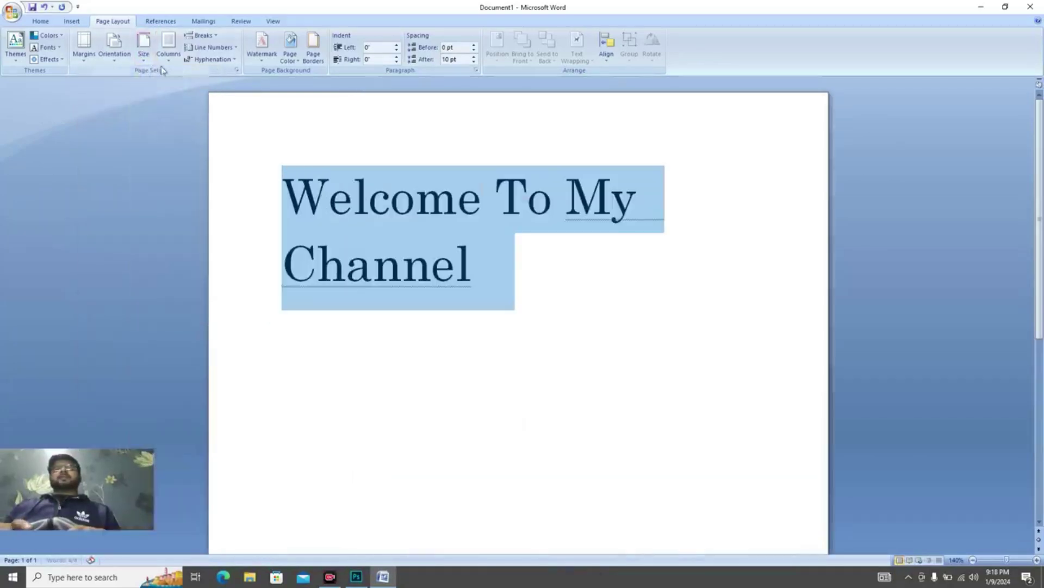
{"action": "left_click", "coordinate": [146, 47]}
{"action": "left_click", "coordinate": [171, 196]}
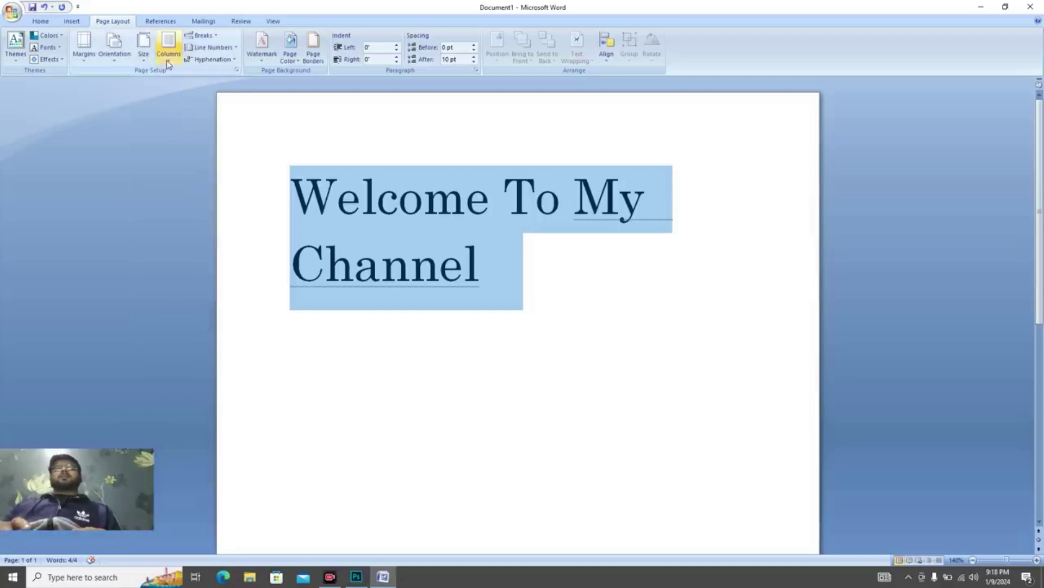
Try Two, Three and Left column layouts, then keep the narrow-right (Right) column layout
{"action": "left_click", "coordinate": [166, 66]}
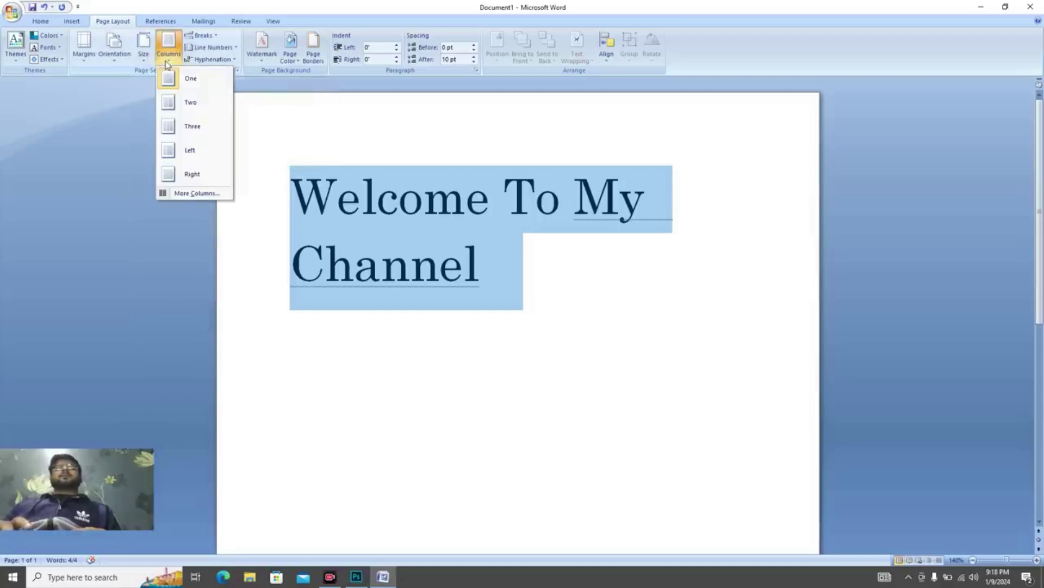
{"action": "left_click", "coordinate": [190, 103]}
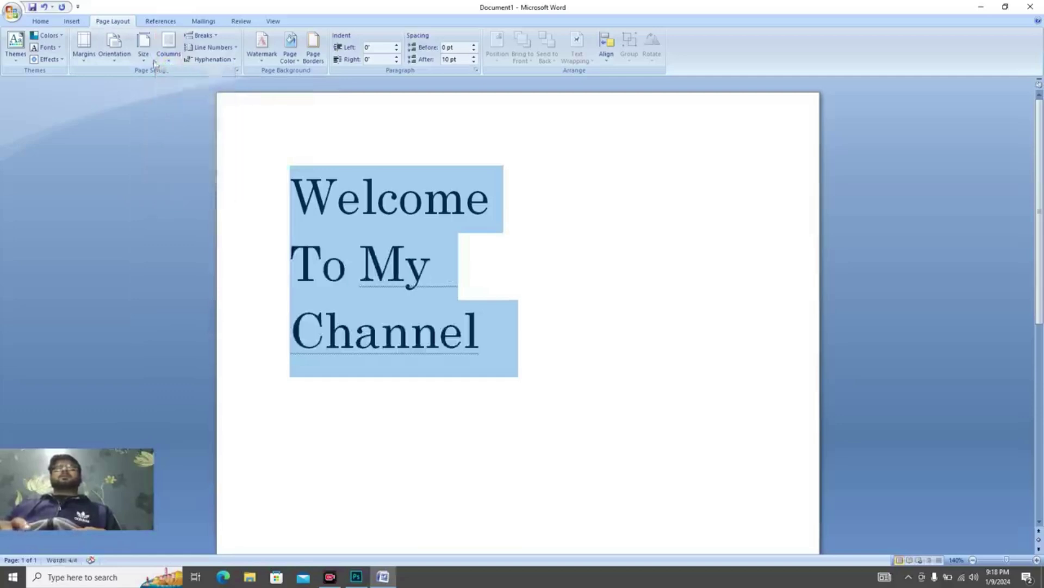
{"action": "left_click", "coordinate": [169, 48]}
{"action": "left_click", "coordinate": [184, 127]}
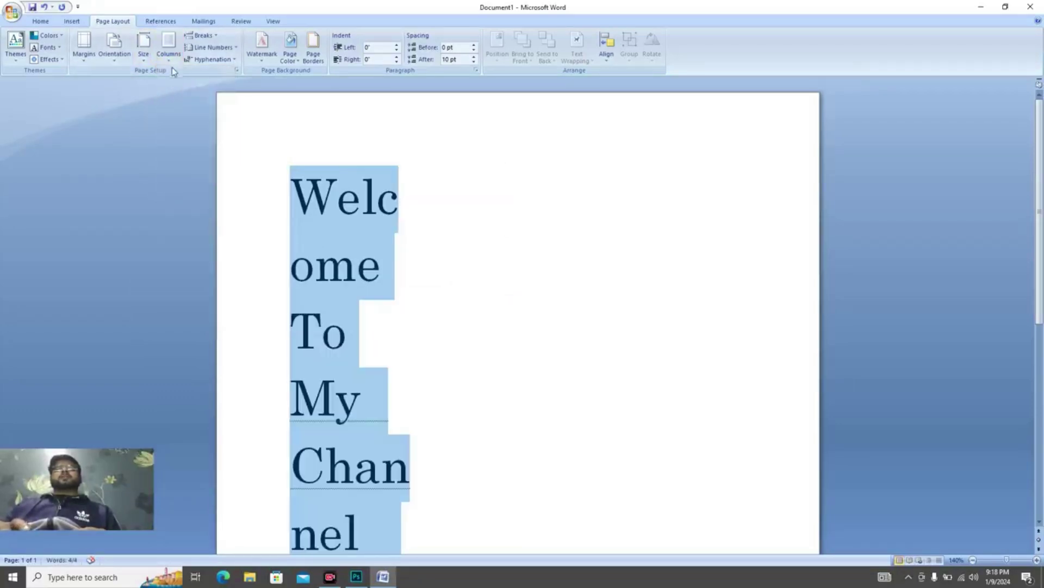
{"action": "left_click", "coordinate": [171, 66]}
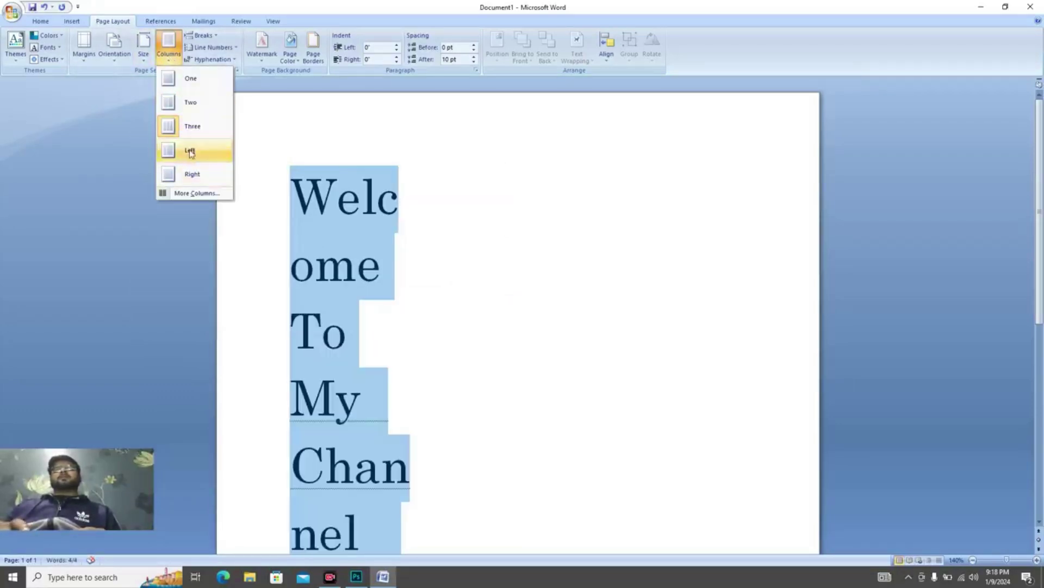
{"action": "left_click", "coordinate": [190, 150]}
{"action": "left_click", "coordinate": [168, 51]}
{"action": "left_click", "coordinate": [192, 174]}
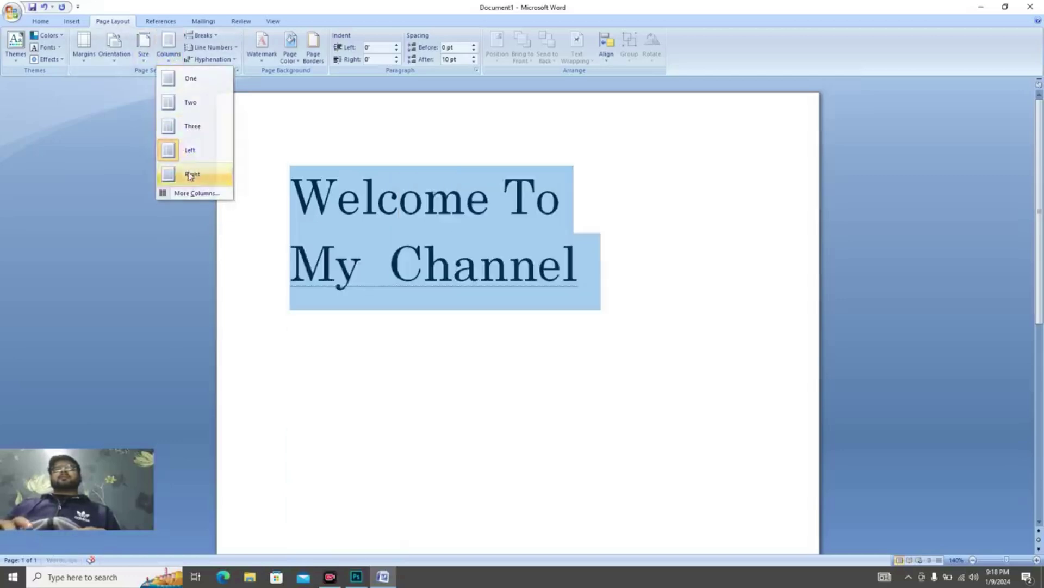
{"action": "left_click", "coordinate": [169, 51]}
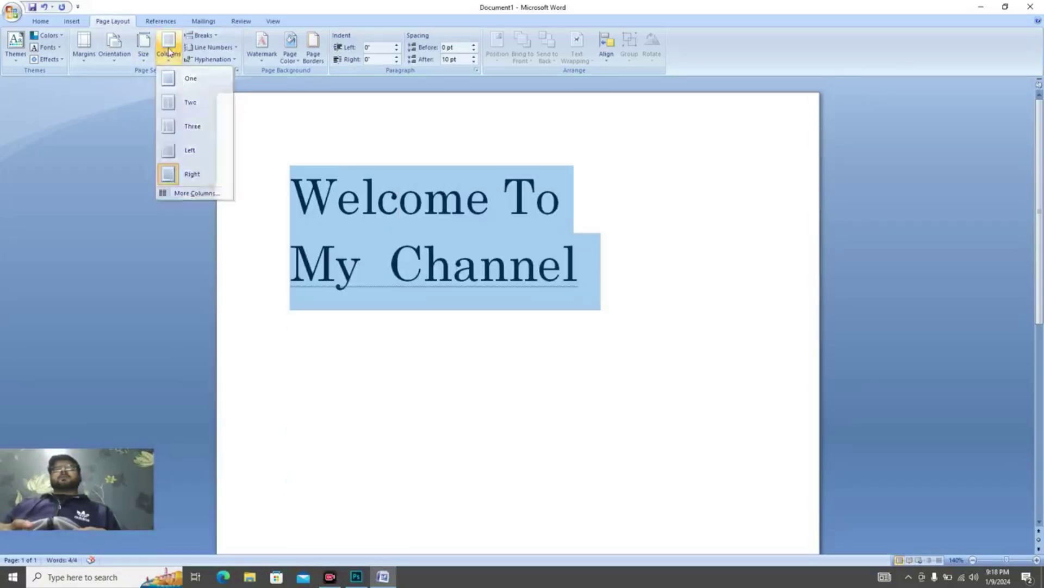
{"action": "left_click", "coordinate": [170, 50]}
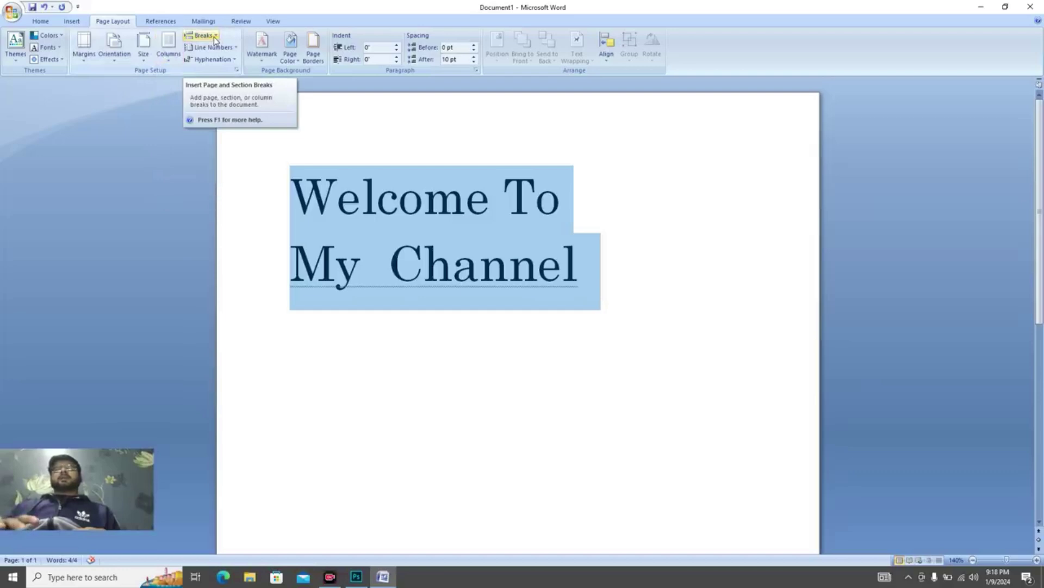
Insert a page break then a column break before the heading, undoing each
{"action": "left_click", "coordinate": [214, 38]}
{"action": "left_click", "coordinate": [233, 65]}
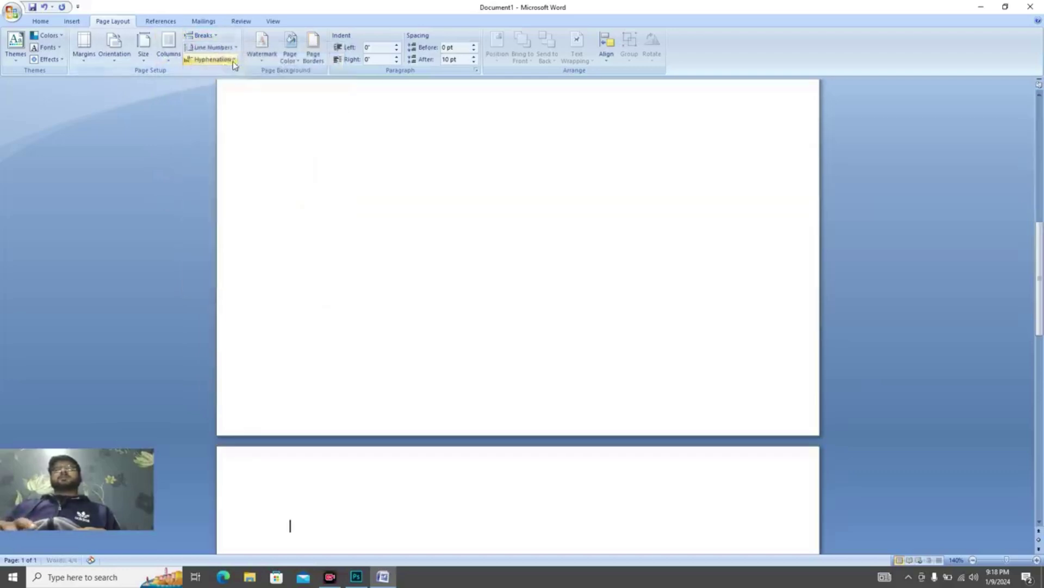
{"action": "key", "text": "ctrl+z"}
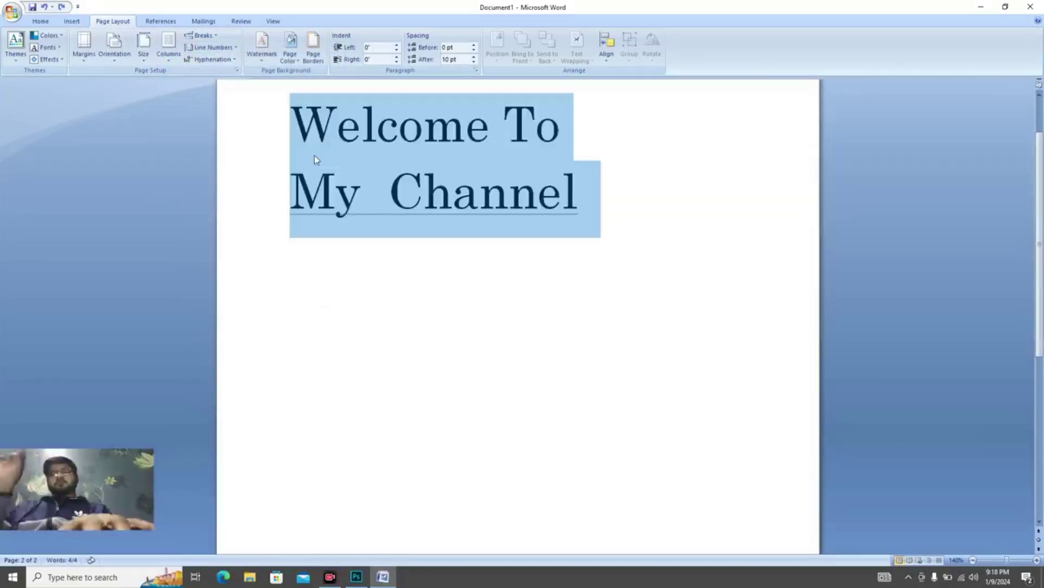
{"action": "left_click", "coordinate": [216, 38]}
{"action": "left_click", "coordinate": [250, 114]}
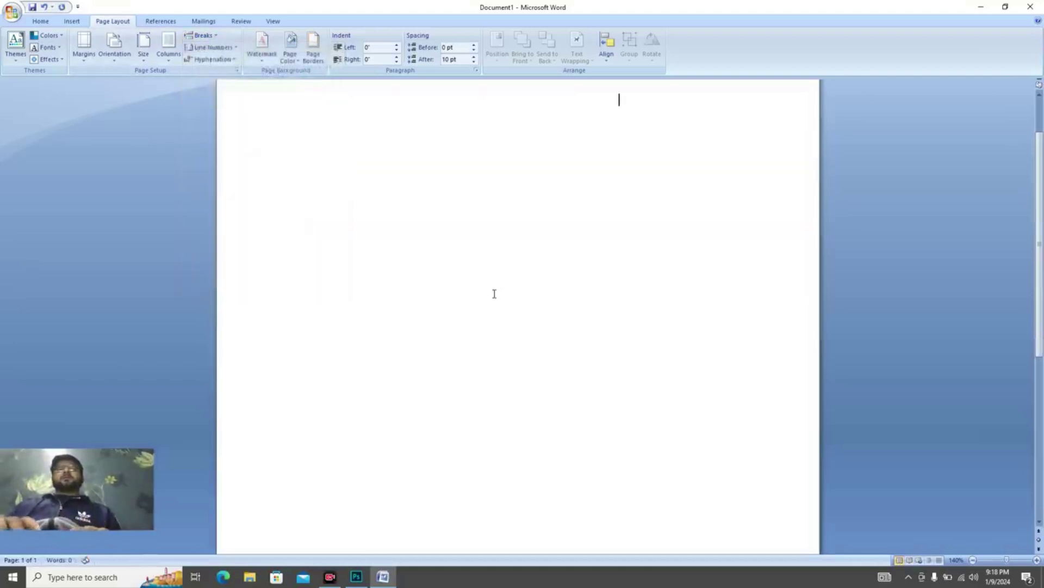
{"action": "key", "text": "ctrl+z"}
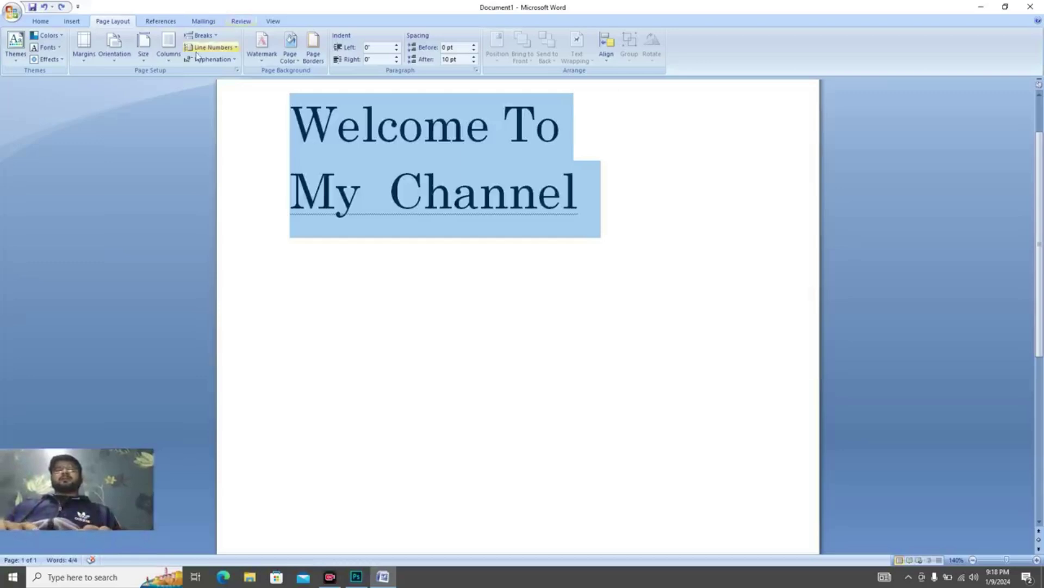
{"action": "left_click", "coordinate": [178, 60]}
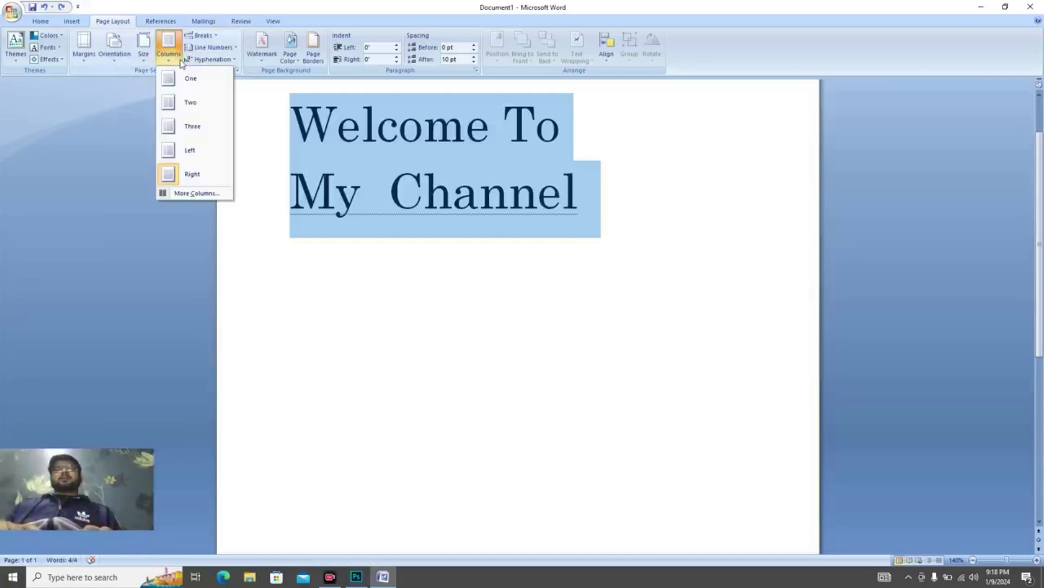
Try a Next Page section break (undone), then insert Continuous and Even Page section breaks
{"action": "left_click", "coordinate": [214, 36]}
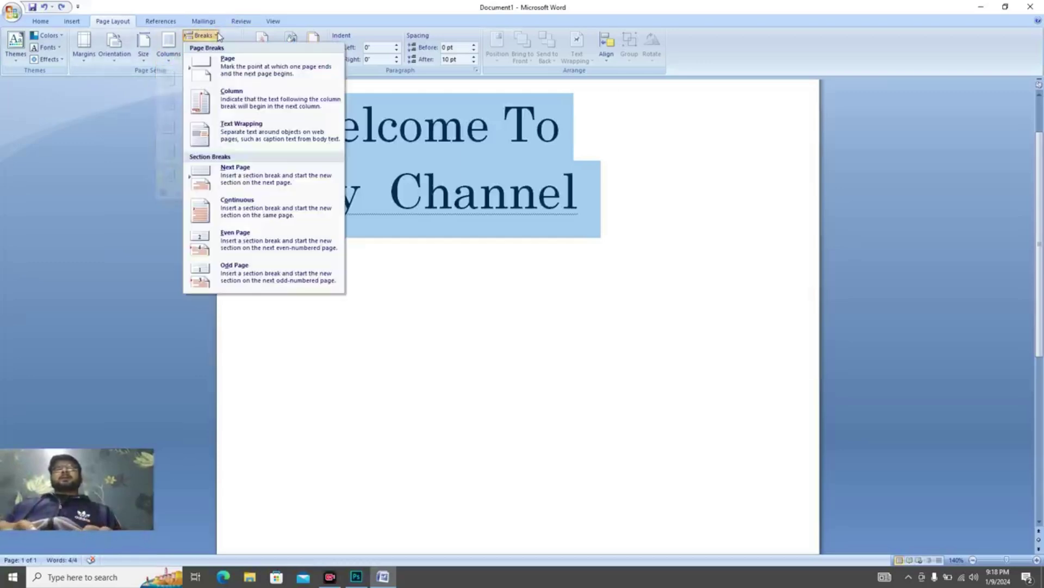
{"action": "left_click", "coordinate": [263, 185]}
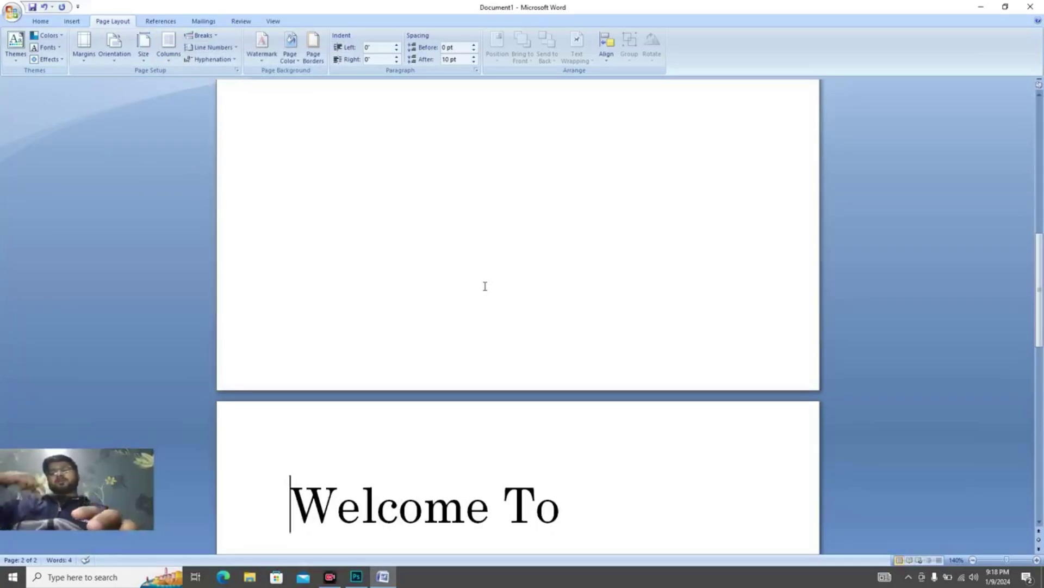
{"action": "key", "text": "ctrl+z"}
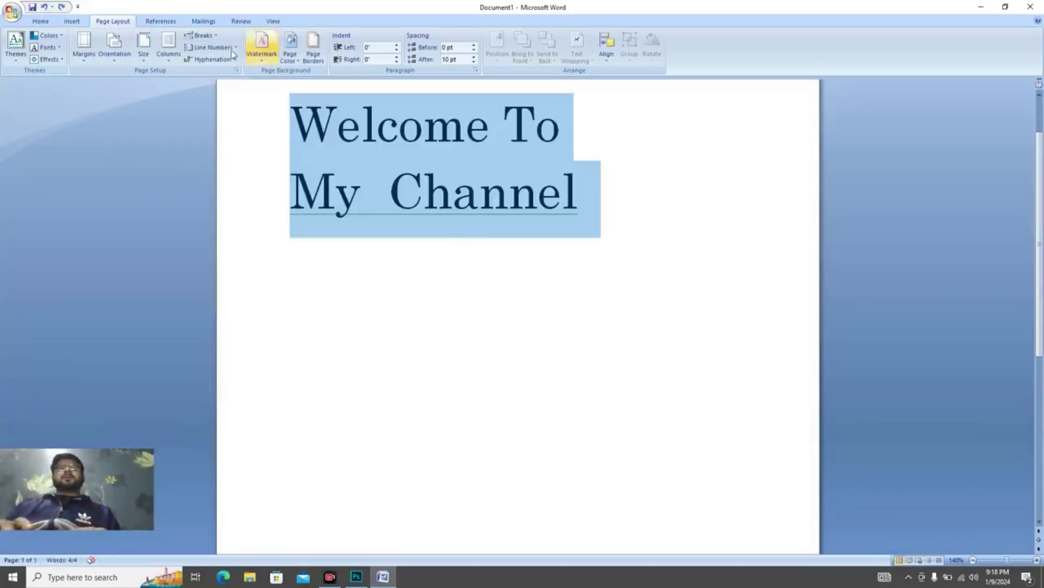
{"action": "left_click", "coordinate": [214, 37]}
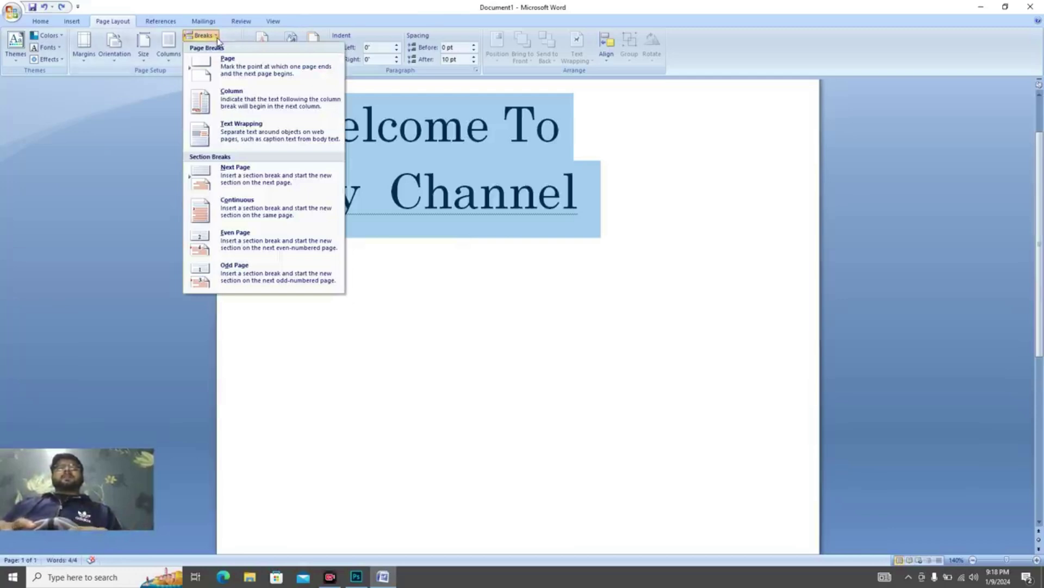
{"action": "left_click", "coordinate": [271, 214]}
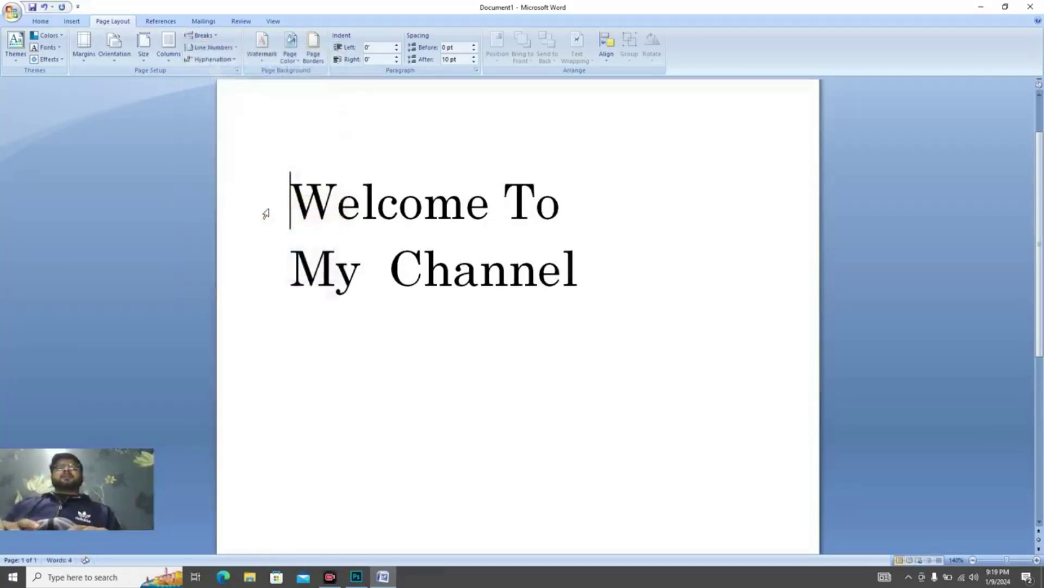
{"action": "left_click", "coordinate": [202, 35]}
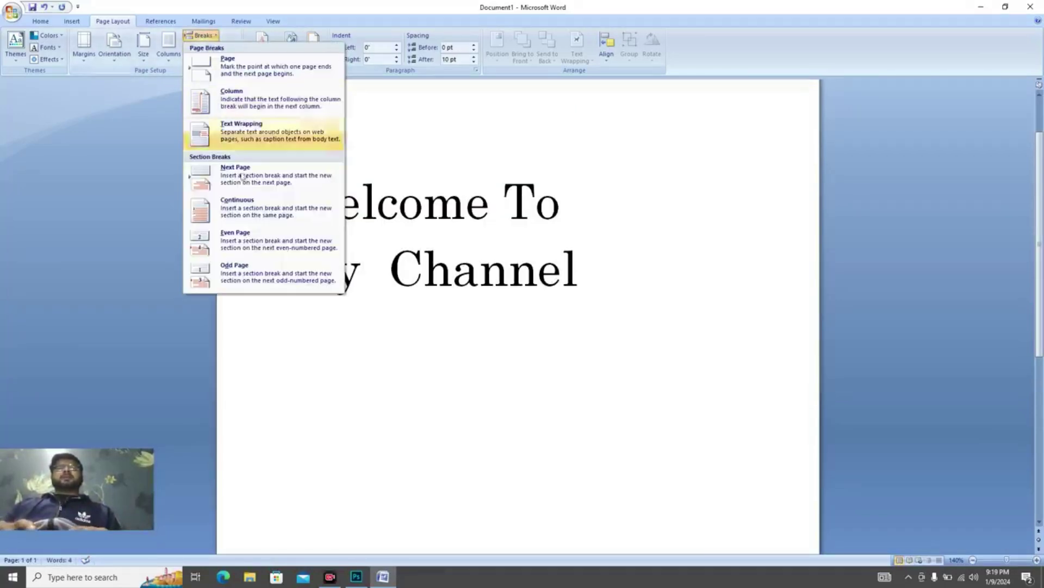
{"action": "left_click", "coordinate": [263, 243]}
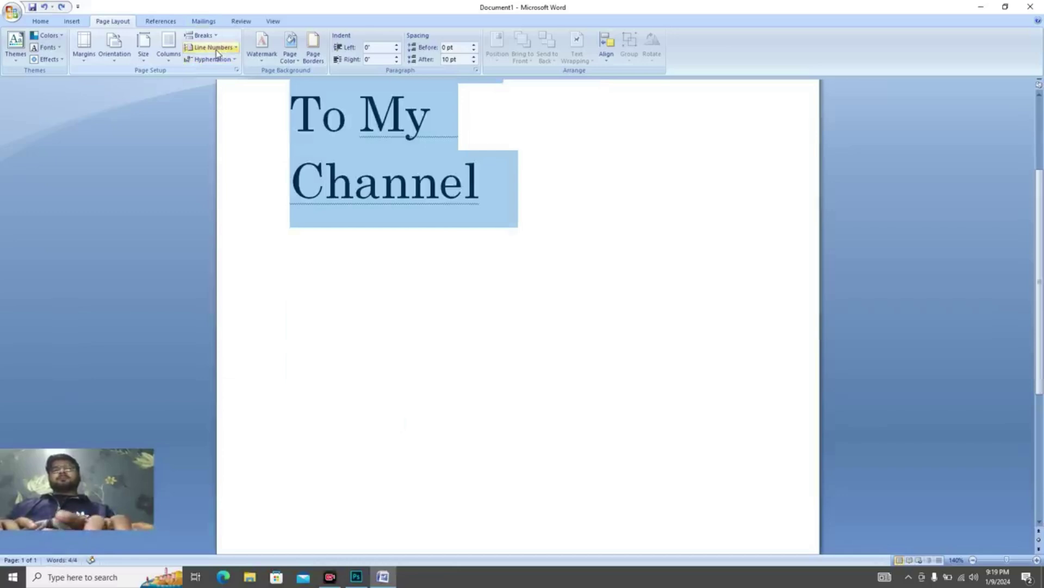
{"action": "scroll", "coordinate": [863, 169], "scroll_direction": "up", "scroll_amount": 2}
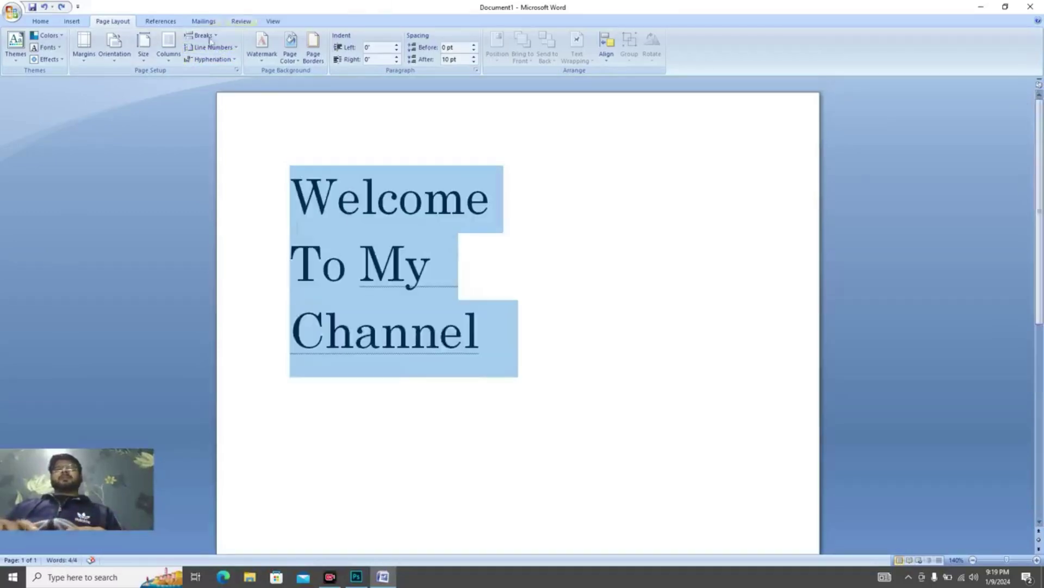
{"action": "left_click", "coordinate": [235, 52]}
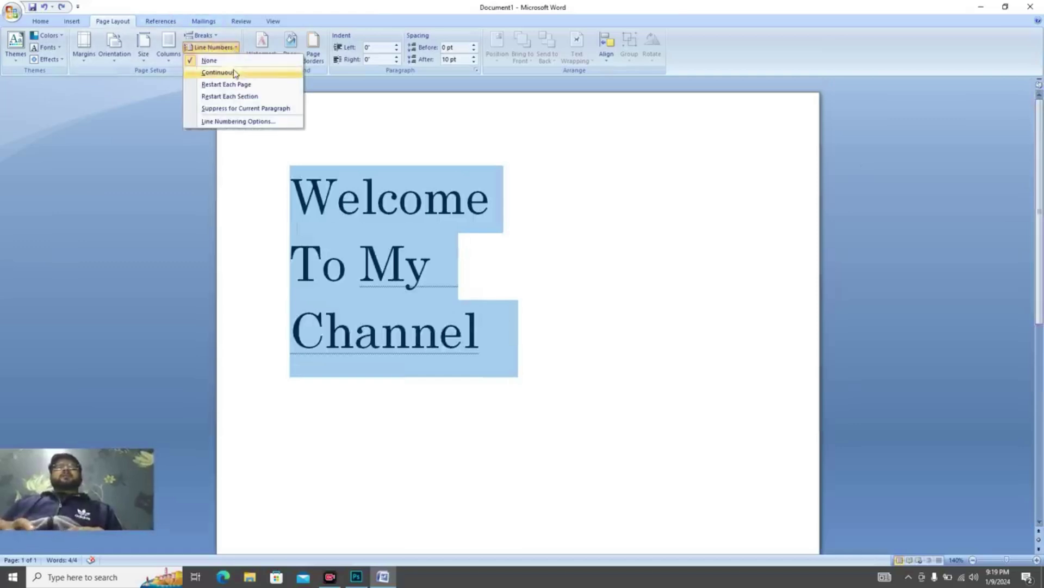
{"action": "left_click", "coordinate": [234, 74]}
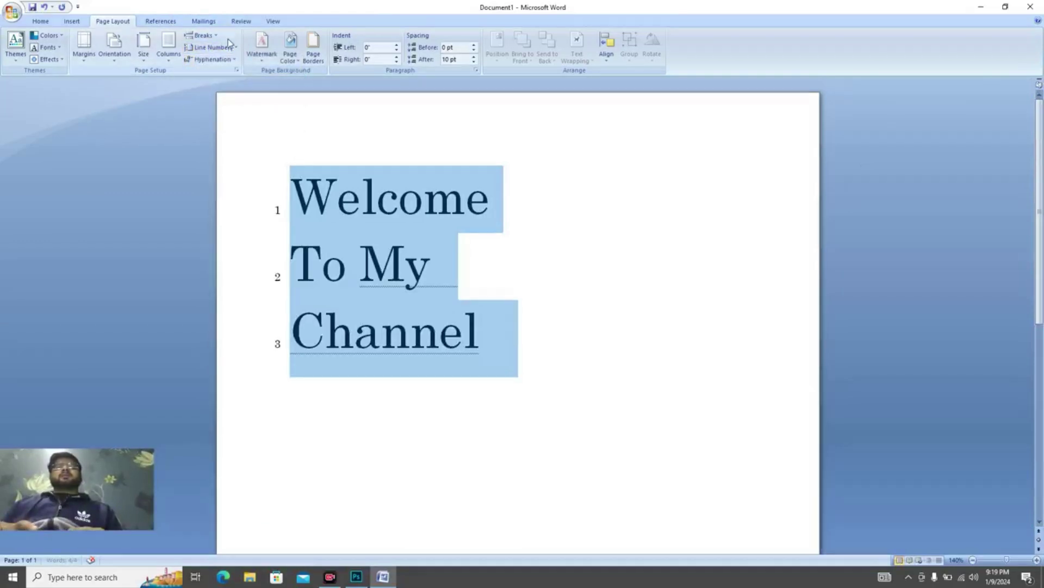
{"action": "left_click", "coordinate": [231, 46]}
{"action": "left_click", "coordinate": [228, 85]}
{"action": "left_click", "coordinate": [233, 47]}
{"action": "left_click", "coordinate": [237, 111]}
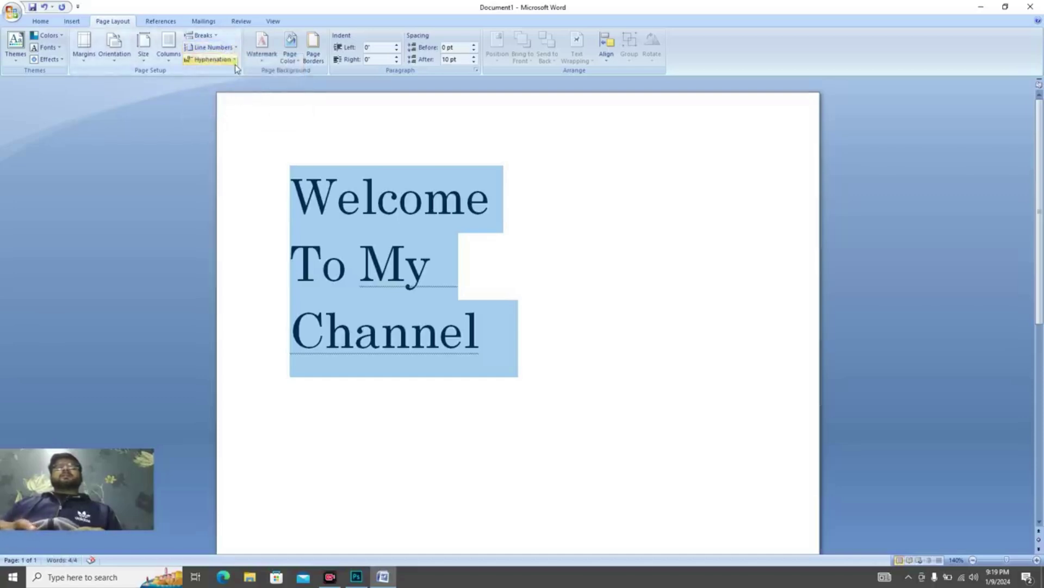
Turn on Automatic hyphenation, then run Manual hyphenation on the heading only, declining the rest
{"action": "left_click", "coordinate": [236, 62]}
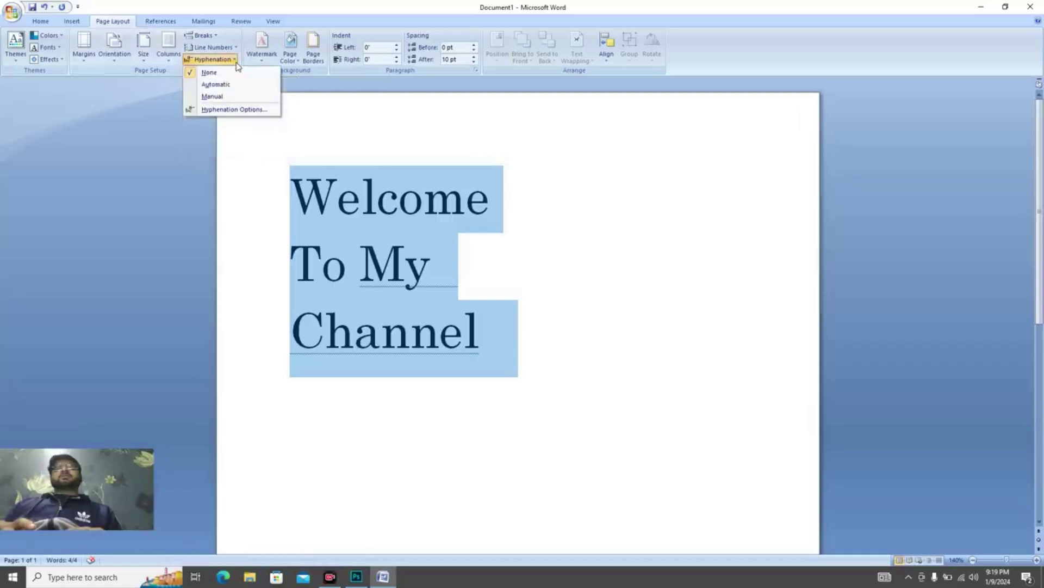
{"action": "left_click", "coordinate": [225, 87]}
{"action": "left_click", "coordinate": [214, 59]}
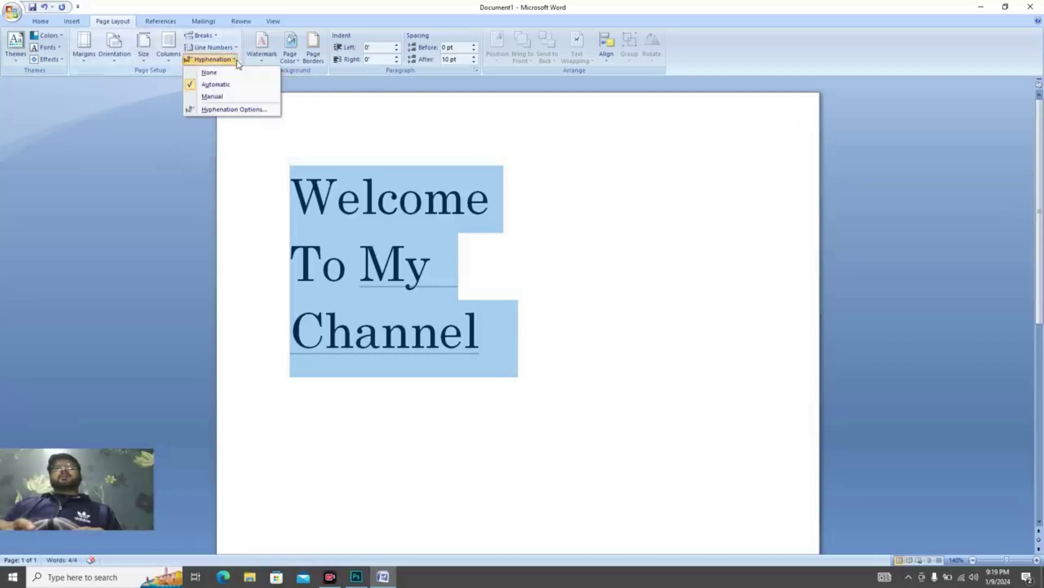
{"action": "left_click", "coordinate": [212, 97]}
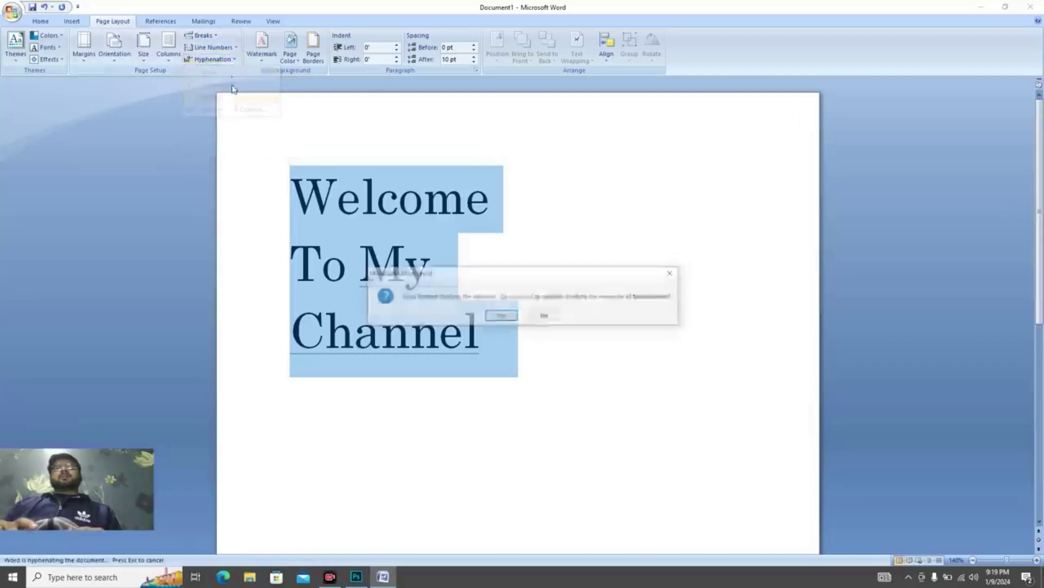
{"action": "left_click", "coordinate": [544, 317]}
{"action": "left_click", "coordinate": [528, 316]}
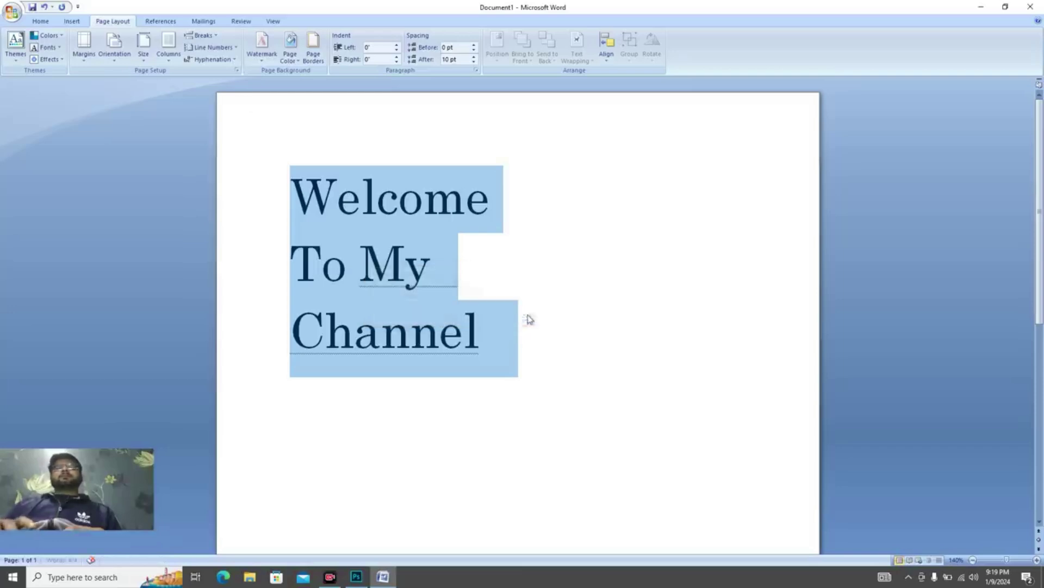
{"action": "left_click", "coordinate": [262, 48]}
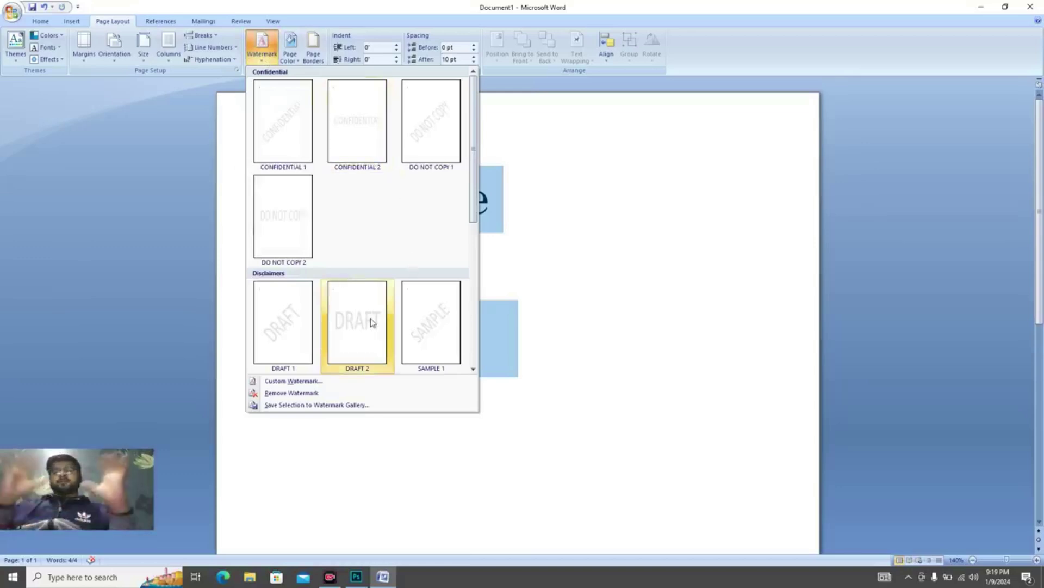
Apply the diagonal CONFIDENTIAL 1 watermark and bring up the Custom Watermark settings
{"action": "left_click", "coordinate": [302, 137]}
{"action": "left_click_drag", "start_coordinate": [1040, 215], "coordinate": [1041, 353]}
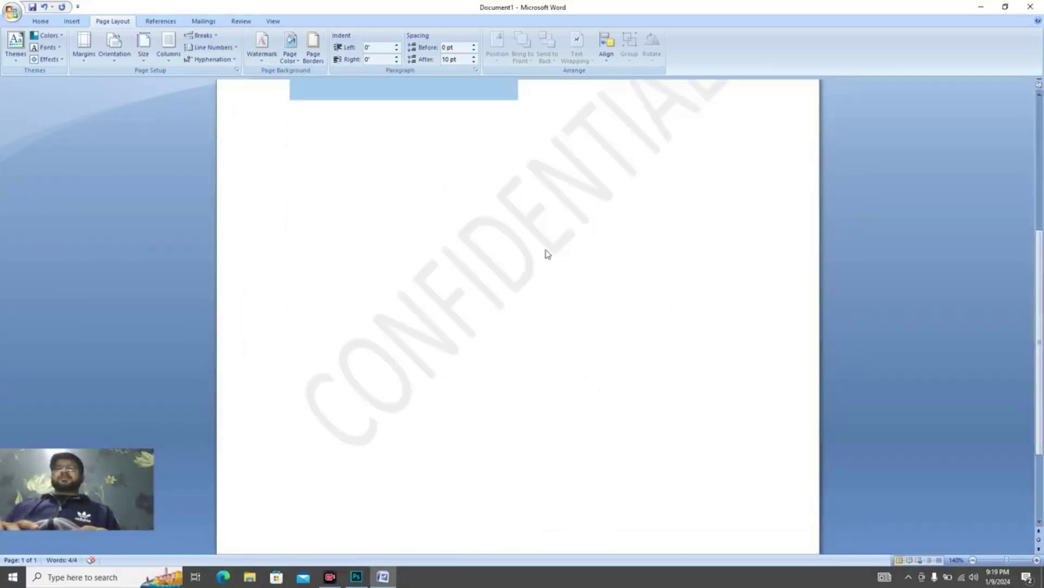
{"action": "scroll", "coordinate": [1027, 411], "scroll_direction": "up", "scroll_amount": 5}
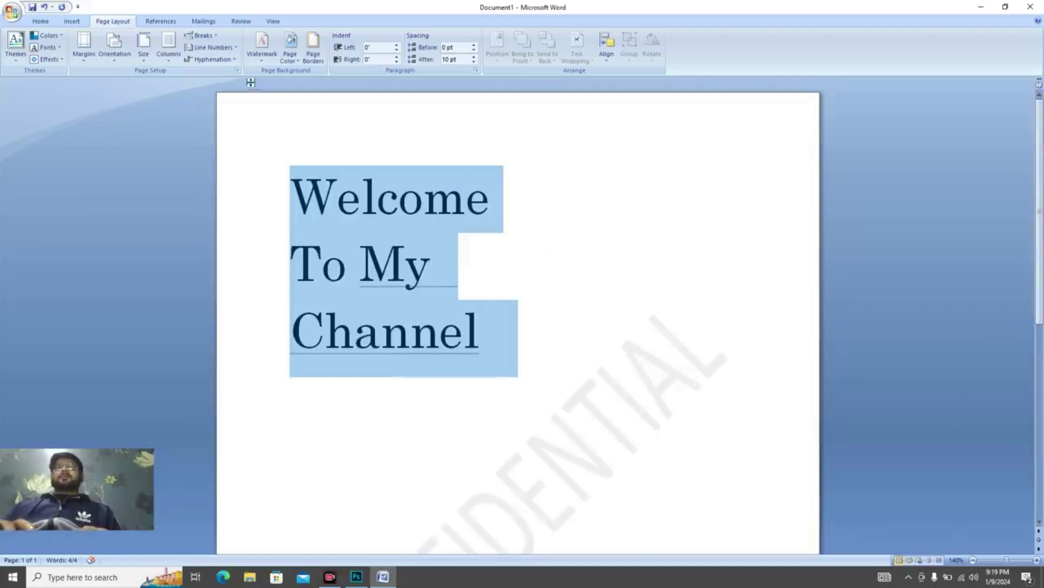
{"action": "left_click", "coordinate": [263, 57]}
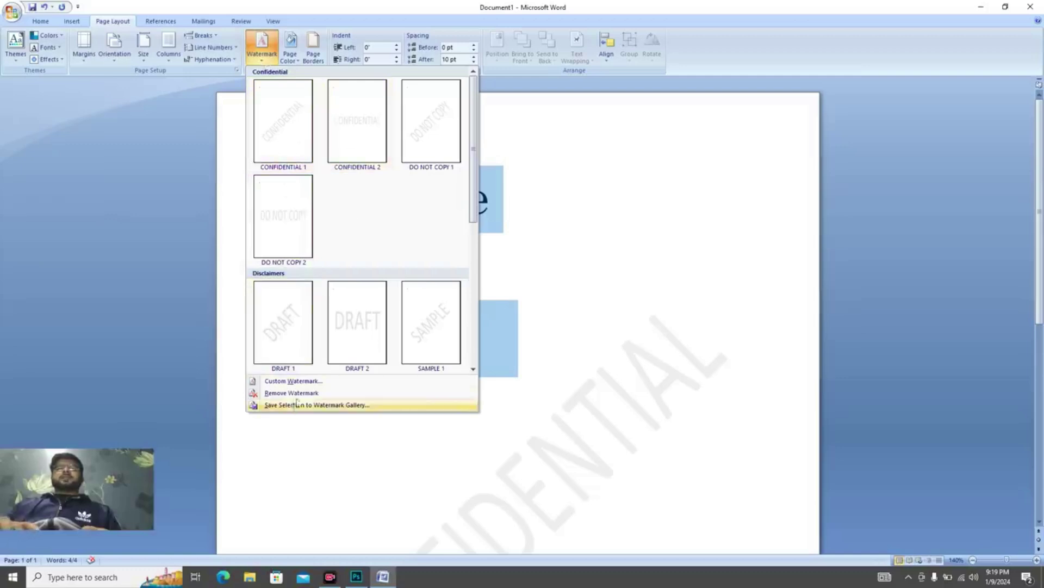
{"action": "left_click", "coordinate": [303, 381]}
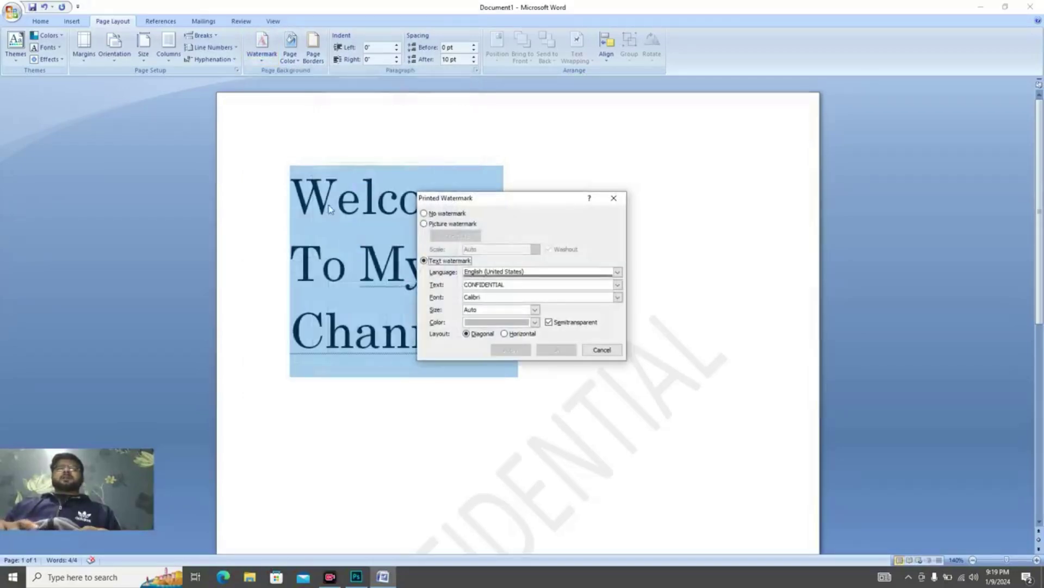
Replace the watermark text CONFIDENTIAL with 'Word Teacher' and confirm it
{"action": "left_click_drag", "start_coordinate": [510, 287], "coordinate": [354, 281]}
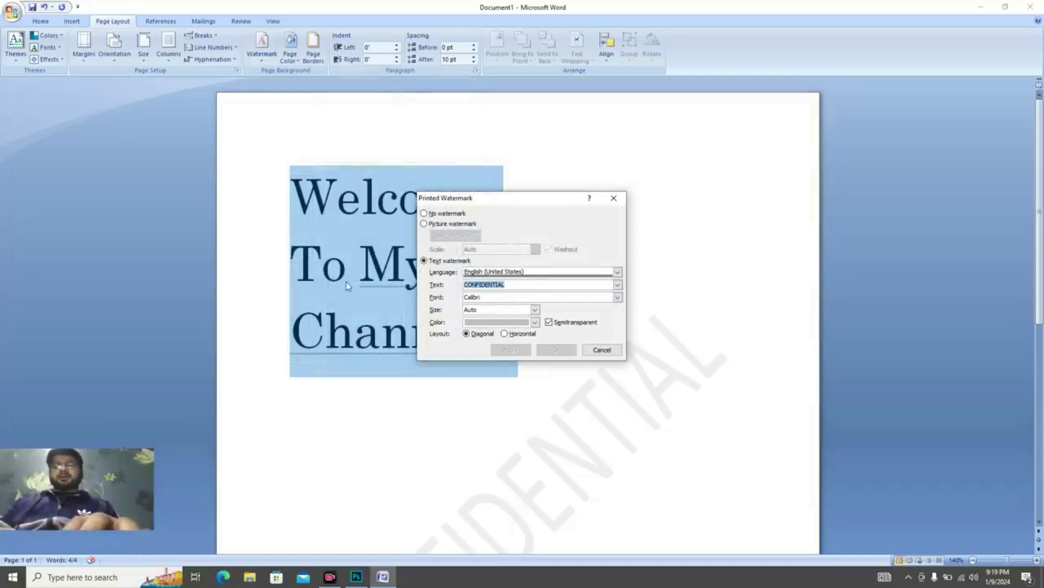
{"action": "type", "text": "Word"}
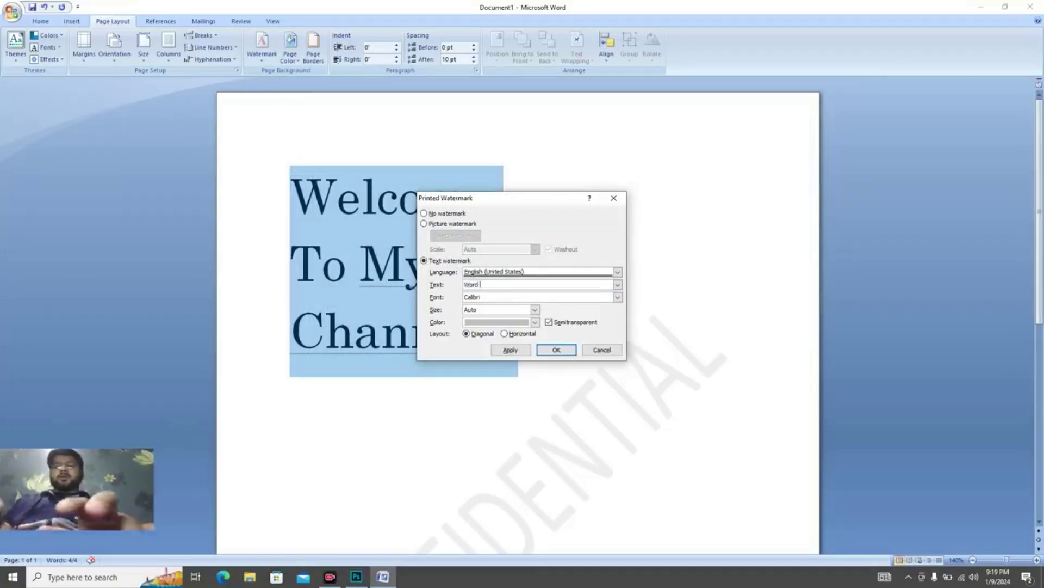
{"action": "type", "text": " Teac"}
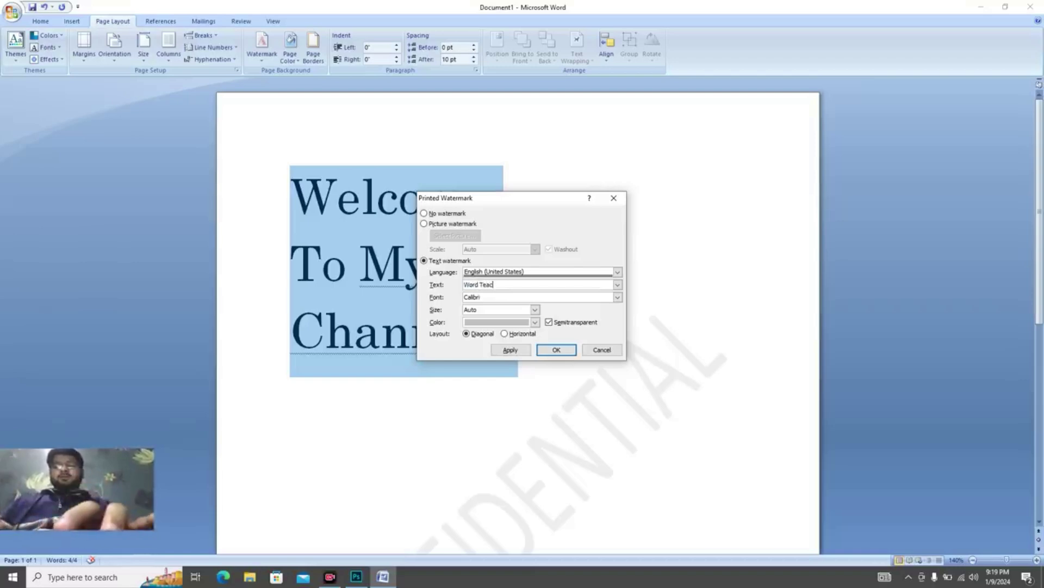
{"action": "type", "text": "her"}
{"action": "key", "text": "Return"}
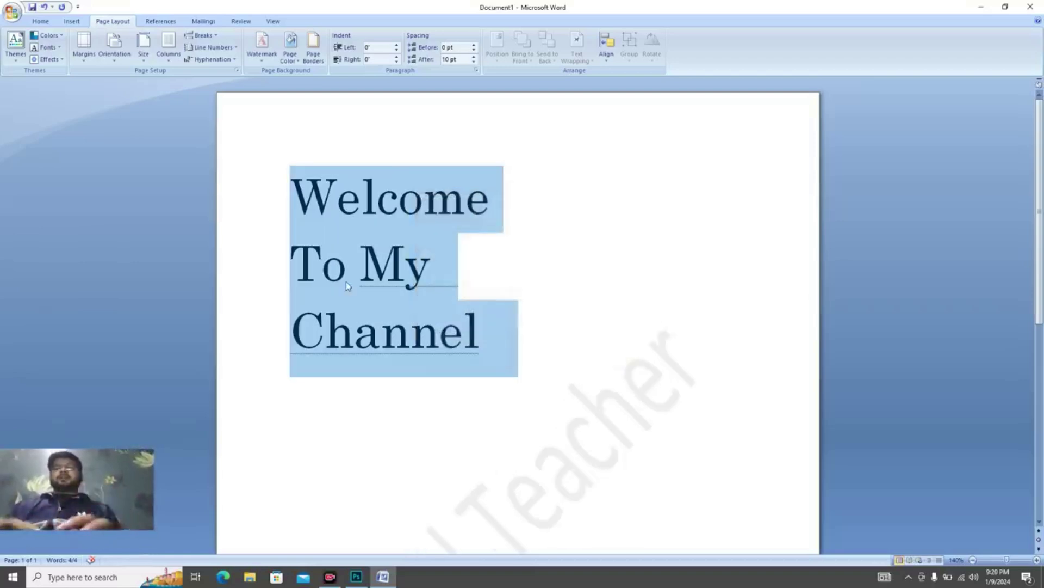
{"action": "left_click", "coordinate": [953, 322]}
{"action": "mouse_move", "coordinate": [1038, 220]}
{"action": "left_mouse_down"}
{"action": "mouse_move", "coordinate": [1040, 302]}
{"action": "mouse_move", "coordinate": [1035, 189]}
{"action": "left_mouse_up"}
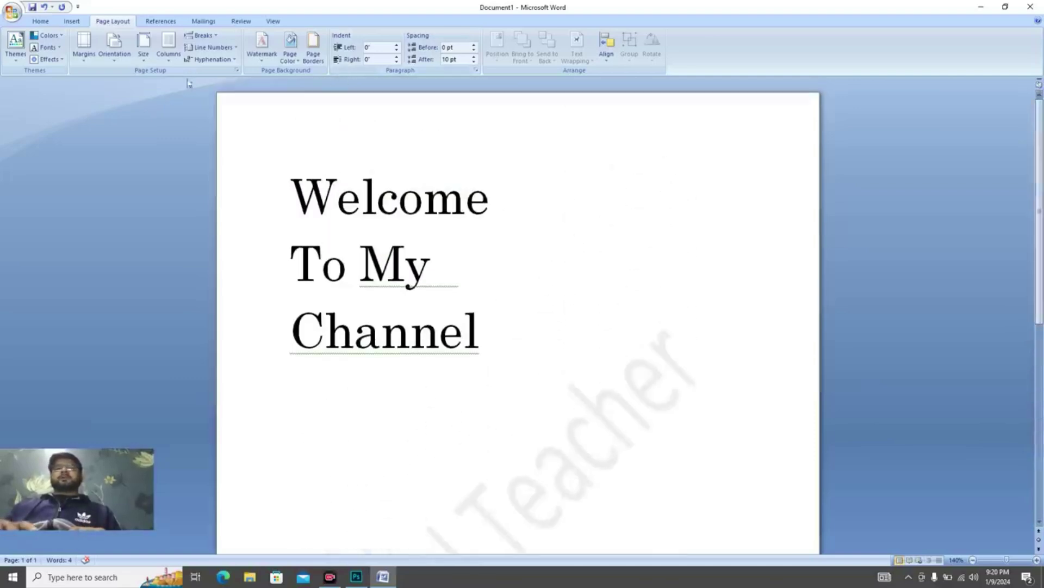
Set the page colour to Black from the Theme Colors
{"action": "left_click", "coordinate": [295, 58]}
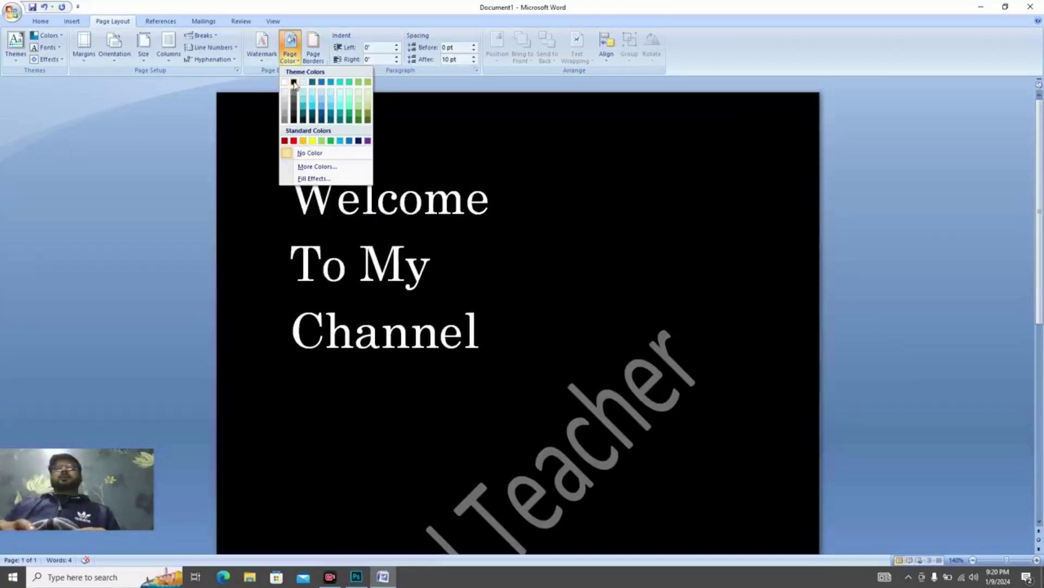
{"action": "left_click", "coordinate": [295, 86]}
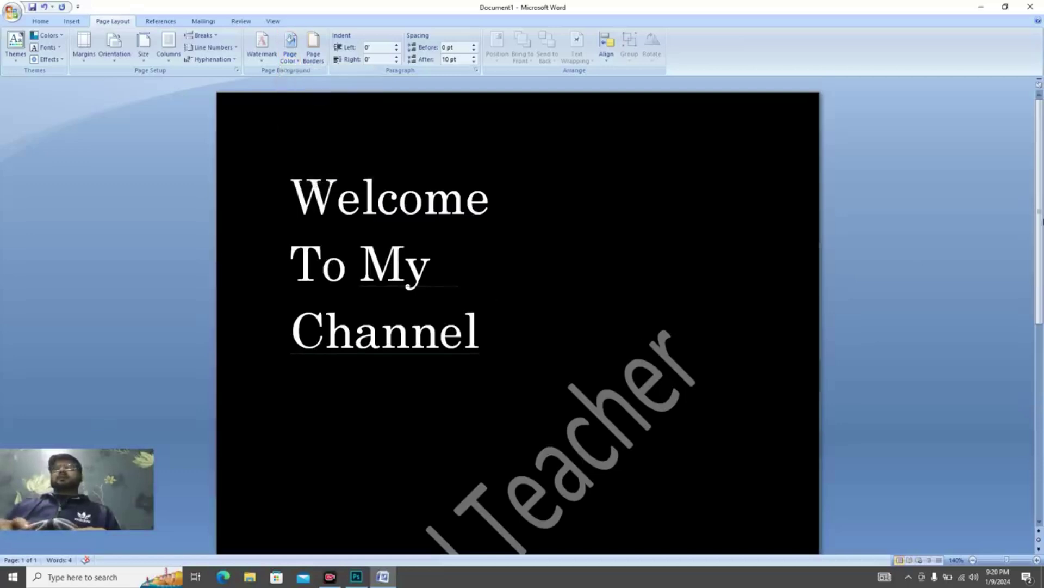
{"action": "scroll", "coordinate": [699, 378], "scroll_direction": "down", "scroll_amount": 5}
{"action": "scroll", "coordinate": [1009, 232], "scroll_direction": "up", "scroll_amount": 4}
{"action": "scroll", "coordinate": [1009, 231], "scroll_direction": "up", "scroll_amount": 1}
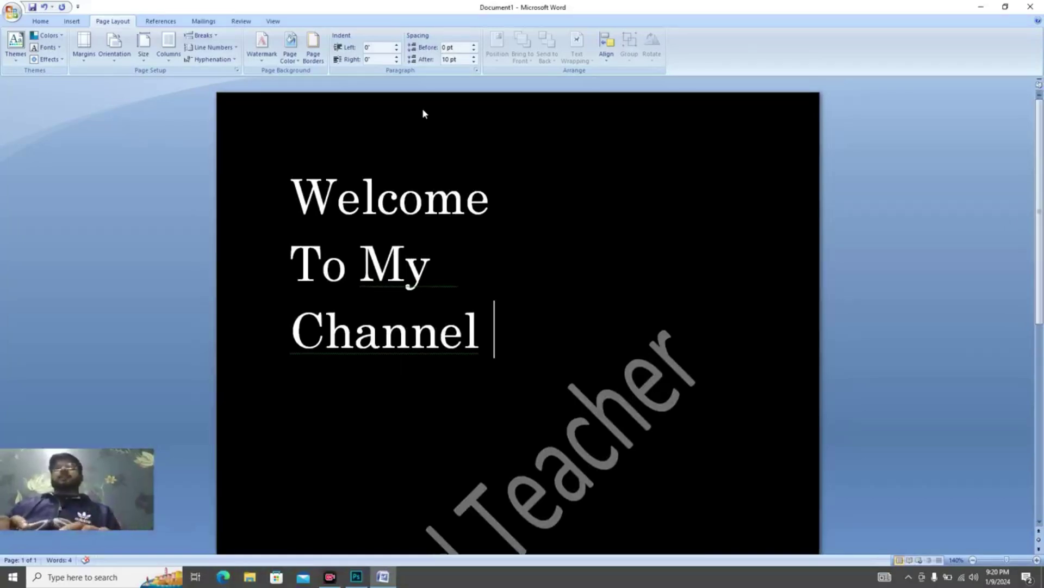
Frame the whole page with a thick double-line box border from the Page Borders dialog
{"action": "left_click", "coordinate": [314, 52]}
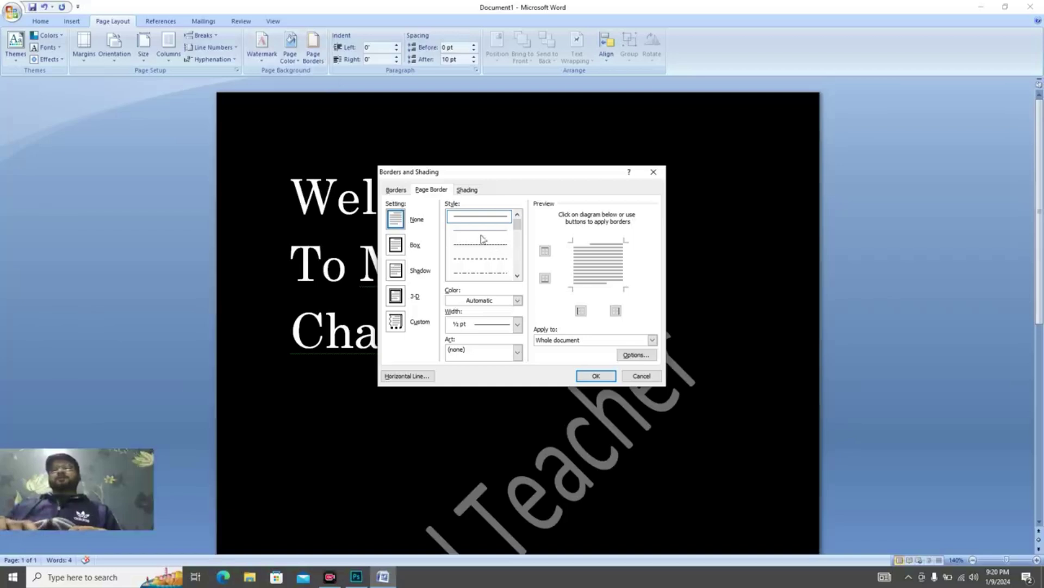
{"action": "scroll", "coordinate": [520, 245], "scroll_direction": "down", "scroll_amount": 5}
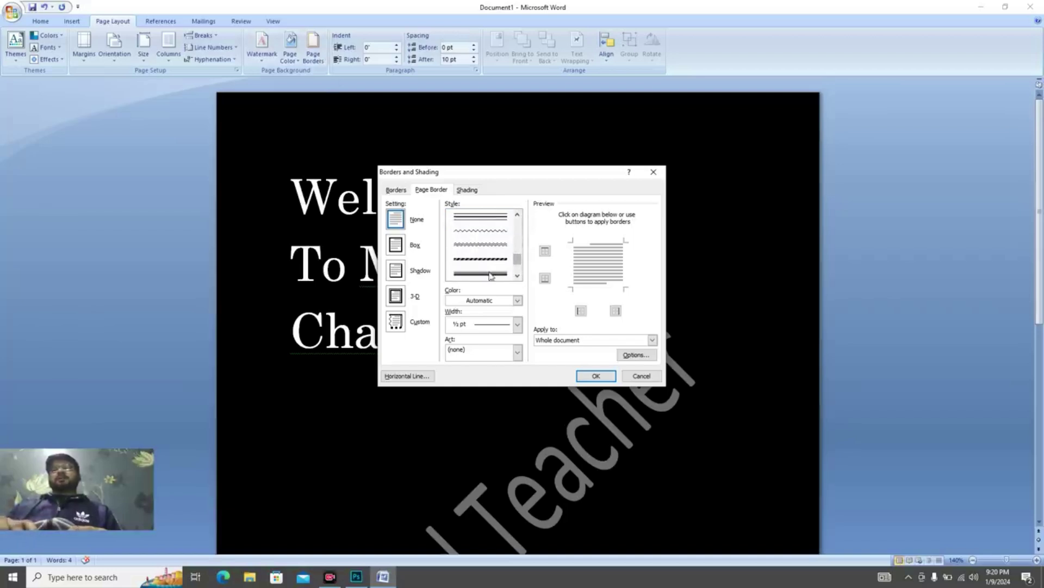
{"action": "left_click", "coordinate": [480, 274]}
{"action": "left_click", "coordinate": [593, 373]}
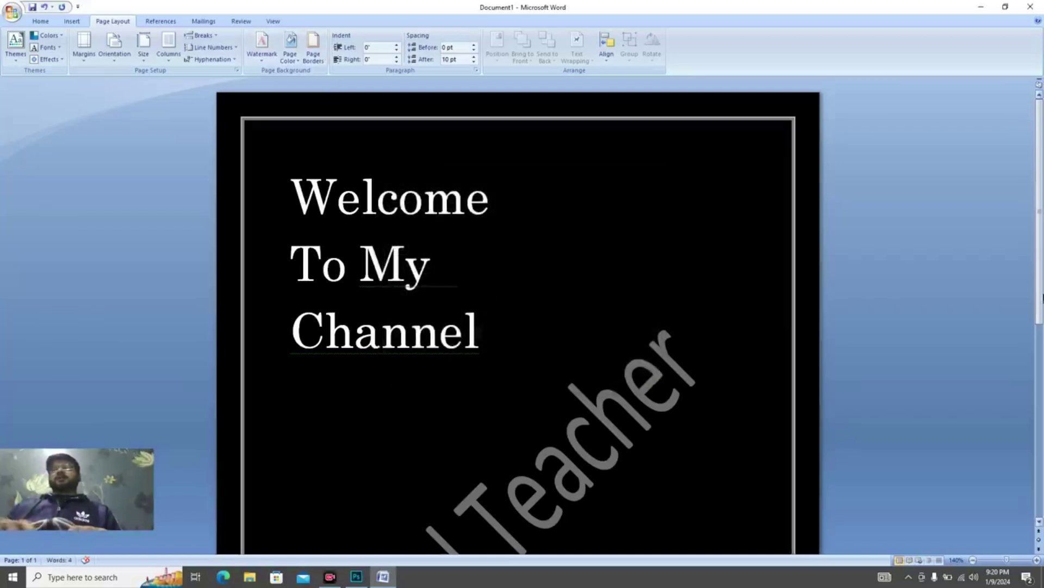
{"action": "scroll", "coordinate": [1042, 462], "scroll_direction": "down", "scroll_amount": 5}
{"action": "scroll", "coordinate": [1043, 463], "scroll_direction": "up", "scroll_amount": 4}
{"action": "scroll", "coordinate": [1007, 196], "scroll_direction": "up", "scroll_amount": 1}
{"action": "scroll", "coordinate": [995, 216], "scroll_direction": "down", "scroll_amount": 5}
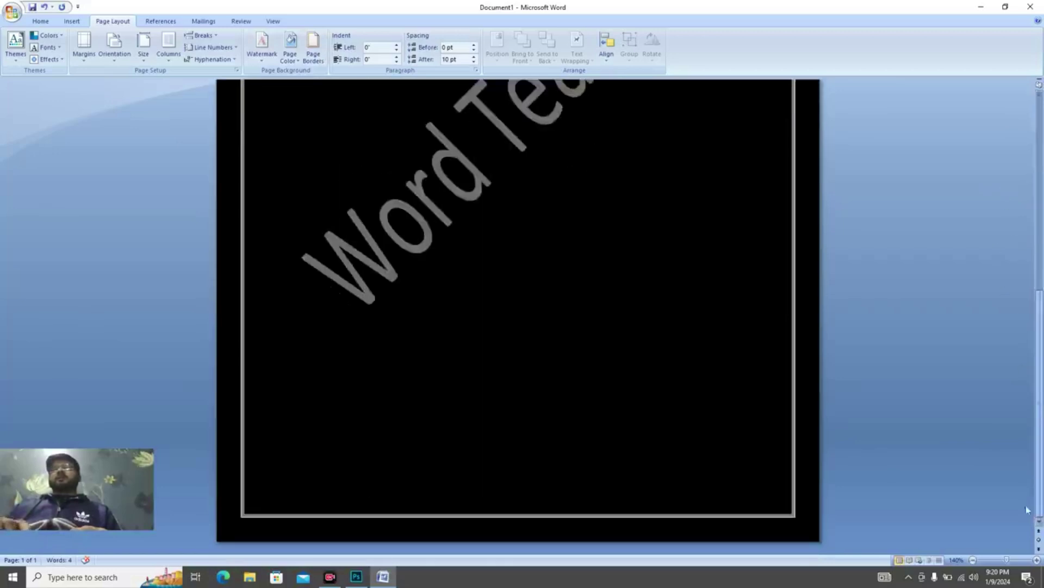
{"action": "scroll", "coordinate": [995, 216], "scroll_direction": "up", "scroll_amount": 5}
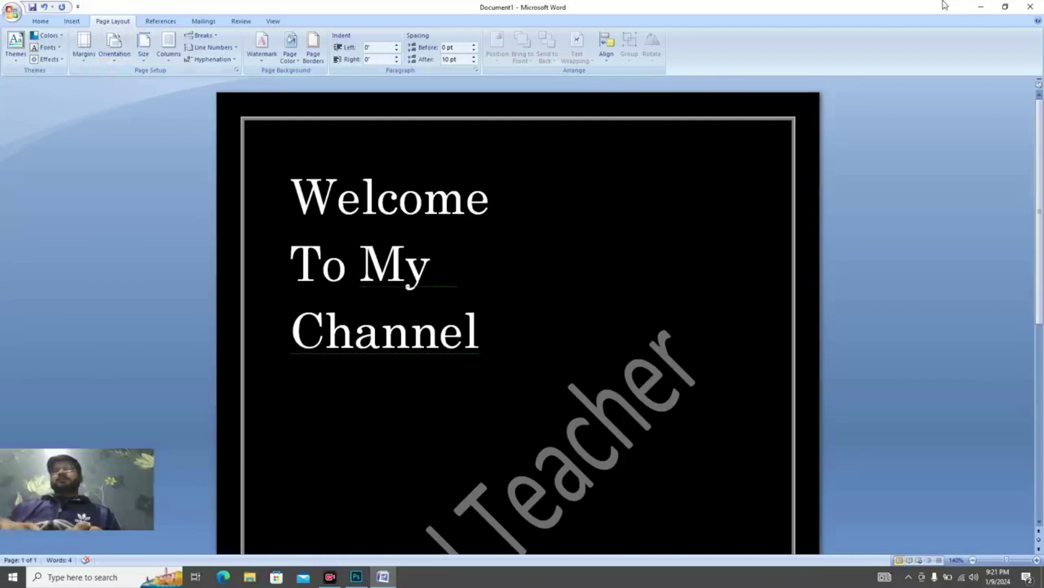
Minimise Word to reveal the desktop with the WORD TEACHER wallpaper
{"action": "left_click", "coordinate": [981, 6]}
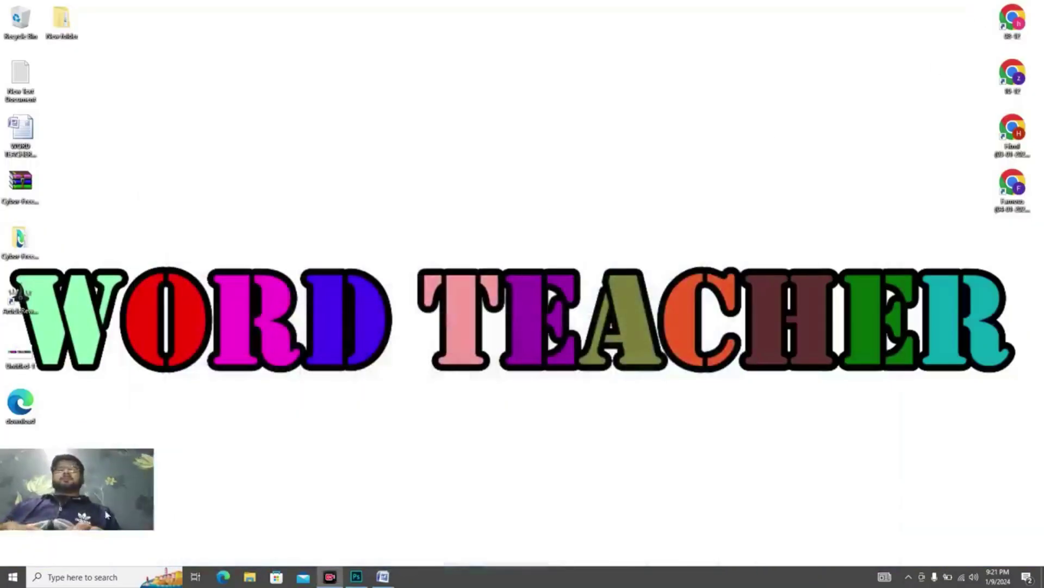
{"action": "left_click_drag", "start_coordinate": [106, 514], "coordinate": [536, 450]}
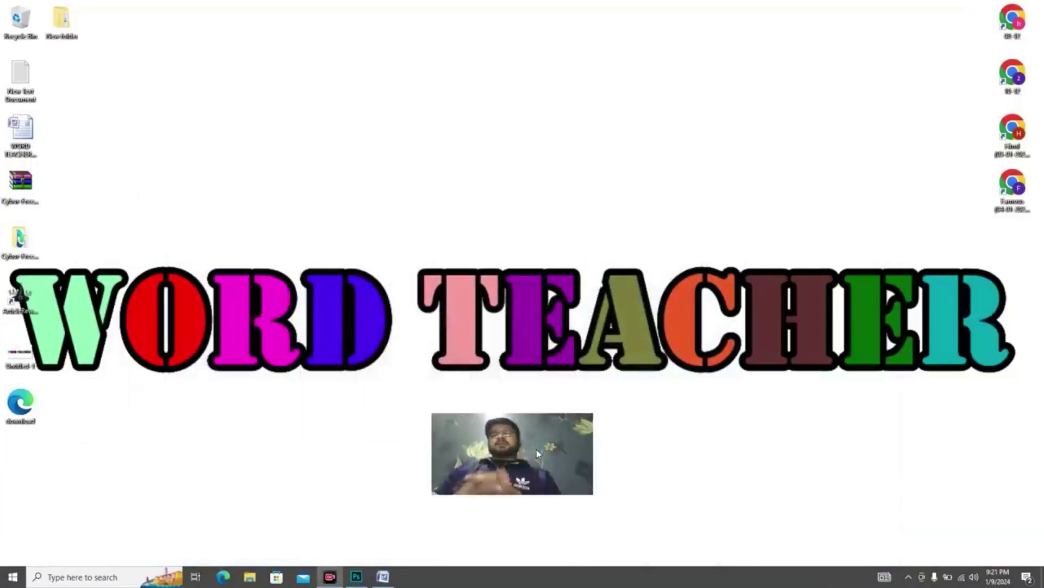